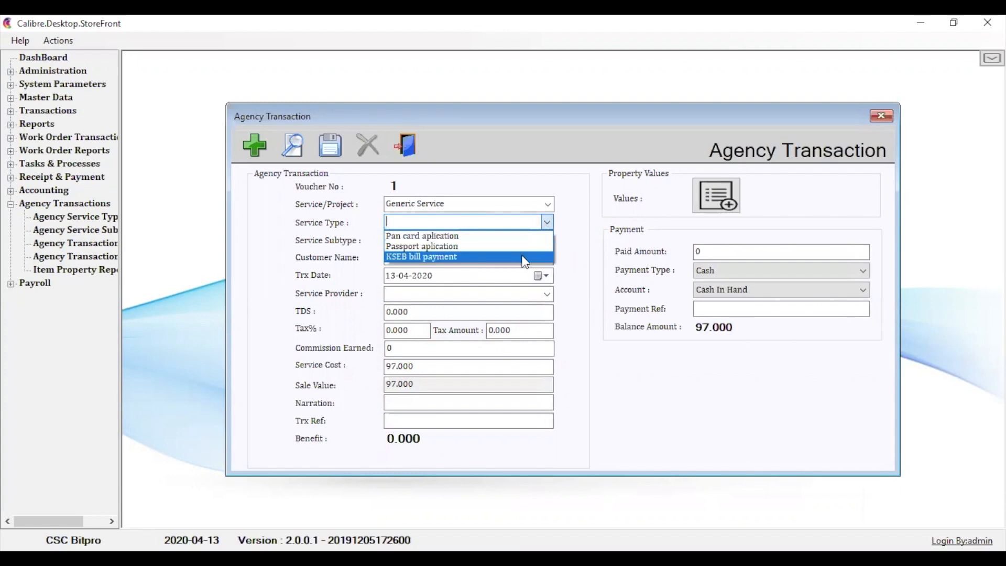
- Choose KSEB bill payment as the service type and KSEB as the service provider for the agency transaction
left_click(524, 257)
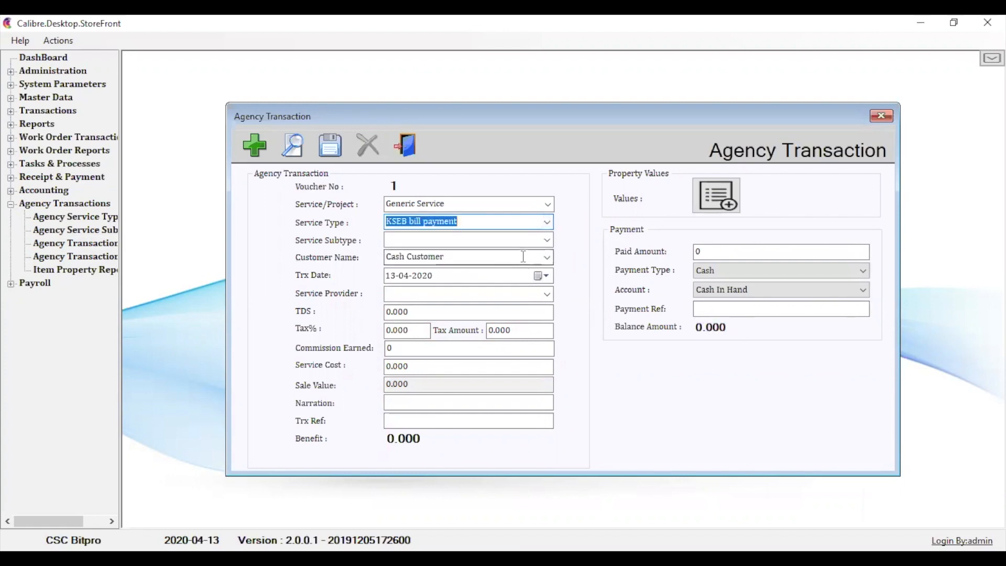
left_click(548, 241)
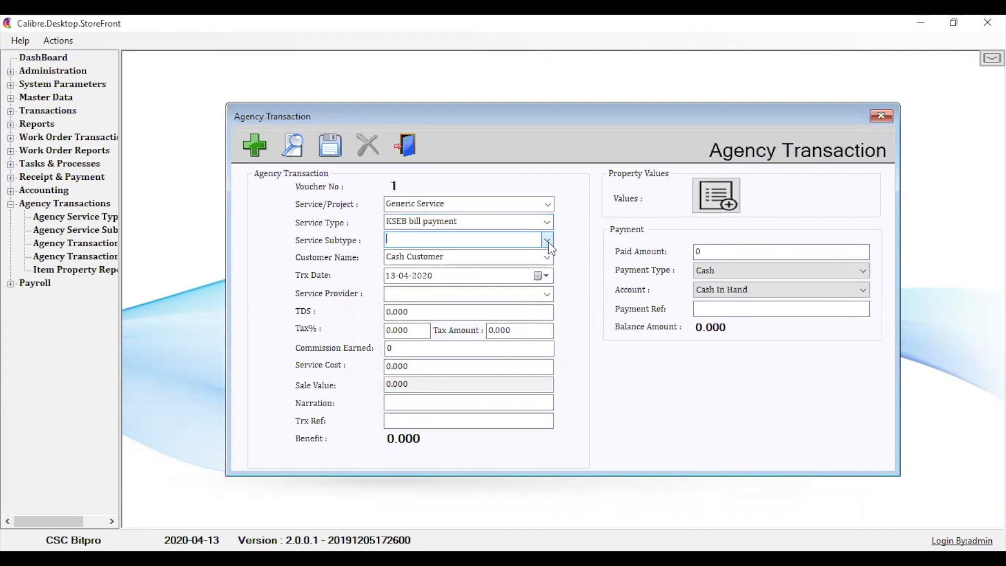
left_click(545, 295)
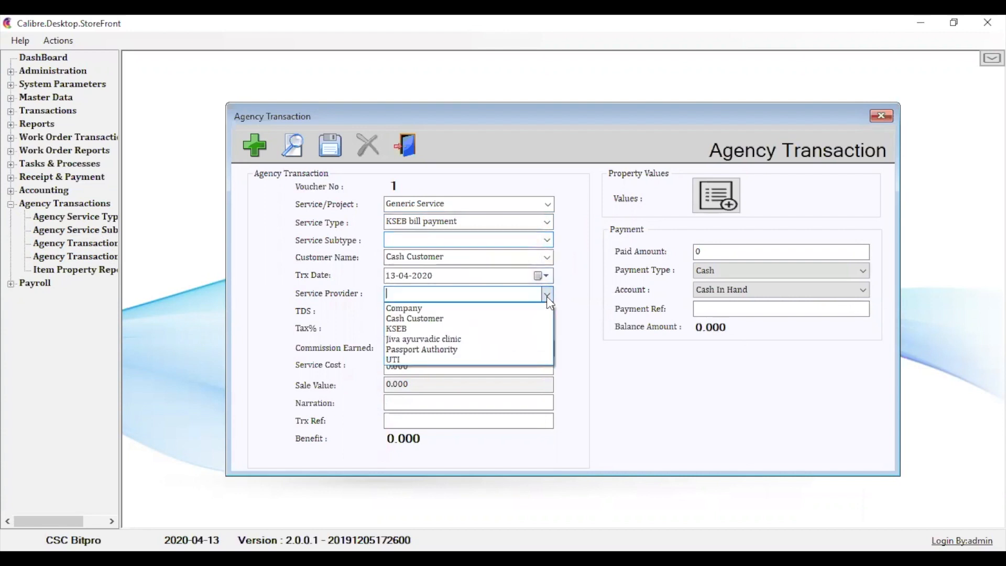
left_click(523, 330)
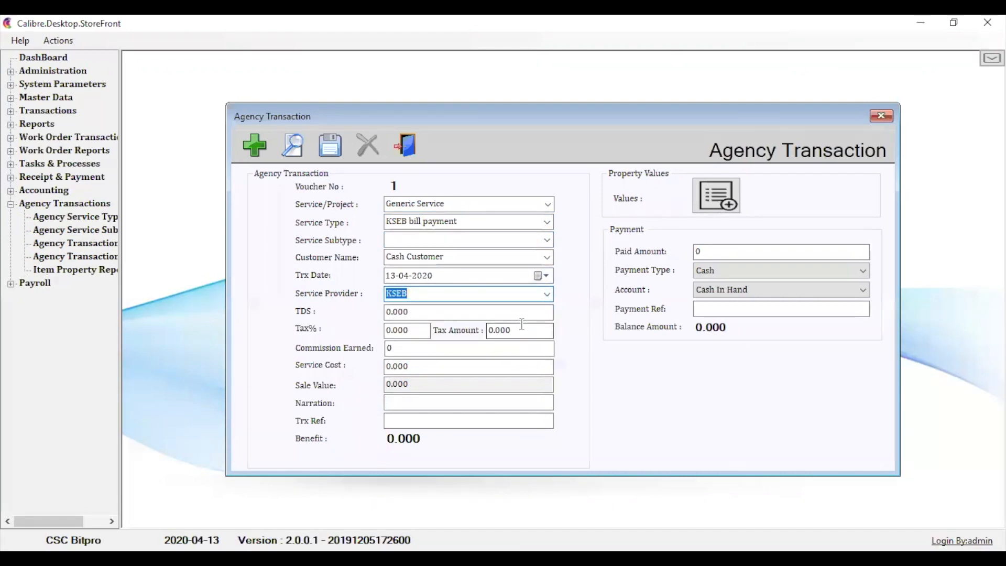
- Set the KSEB bill payment's service cost to 1000 and its commission earned to 50
left_click(438, 365)
key("BackSpace")
key("BackSpace")
key("BackSpace")
key("BackSpace")
key("BackSpace")
type("1000")
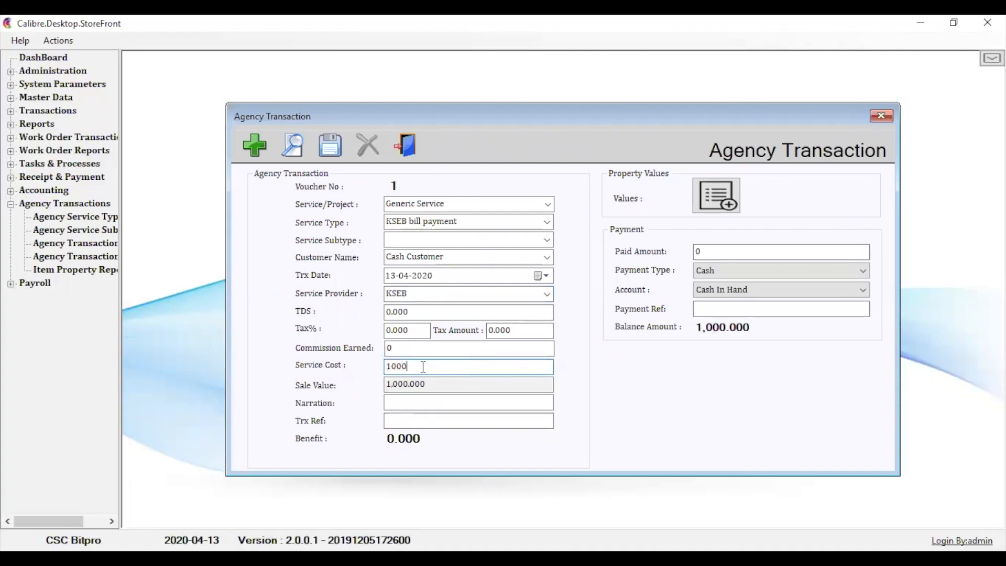
left_click(416, 349)
key("BackSpace")
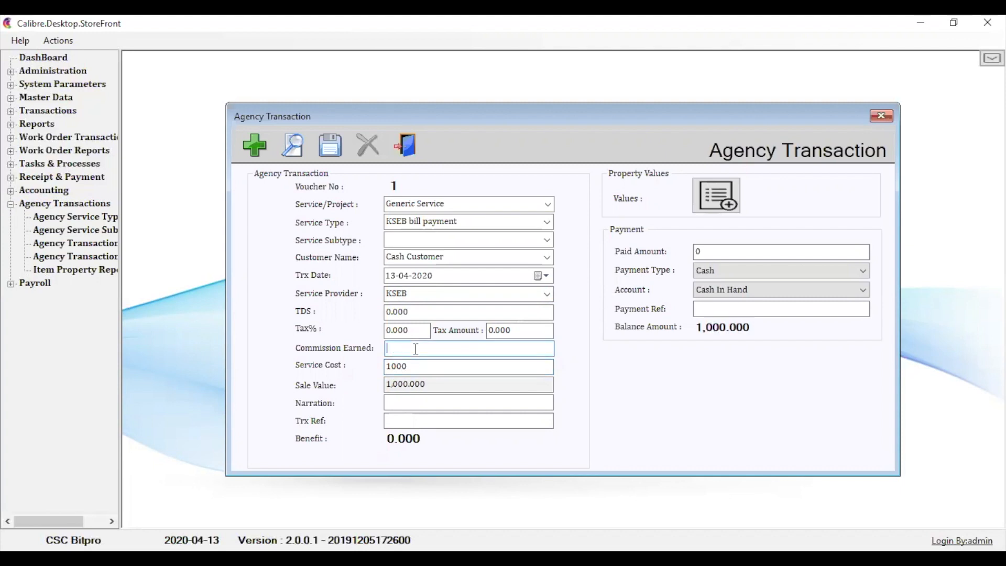
type("50")
- Set the paid amount to 500 for the KSEB bill payment and save the transaction
left_click(725, 253)
key("BackSpace")
type("1050")
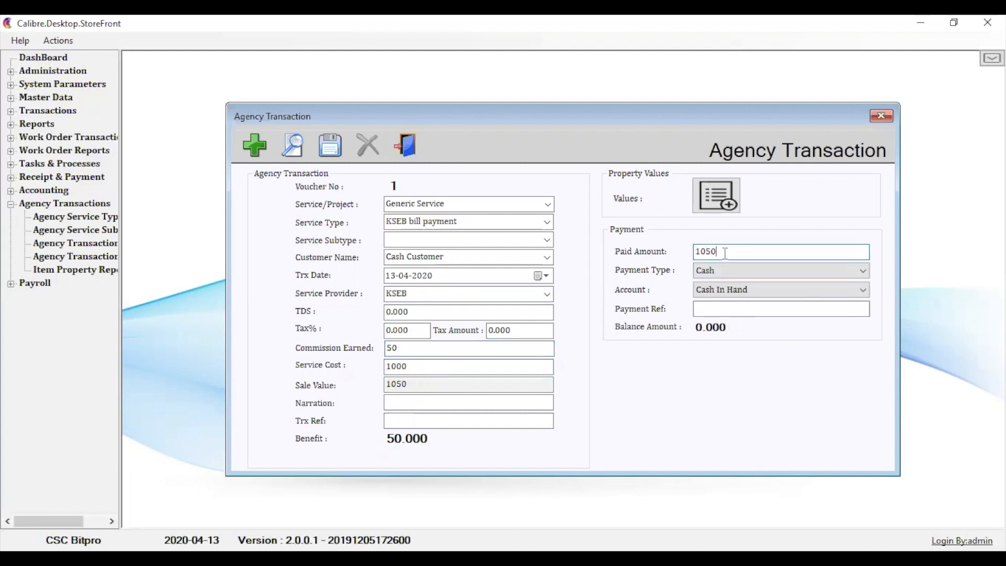
key("BackSpace")
key("BackSpace")
key("BackSpace")
key("BackSpace")
type("500")
left_click(330, 145)
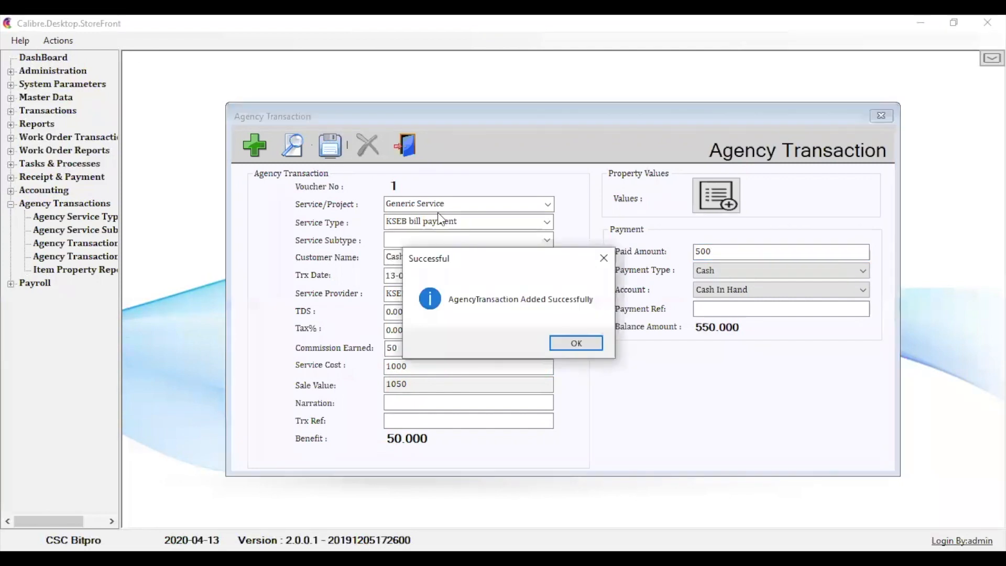
left_click(573, 346)
left_click(554, 343)
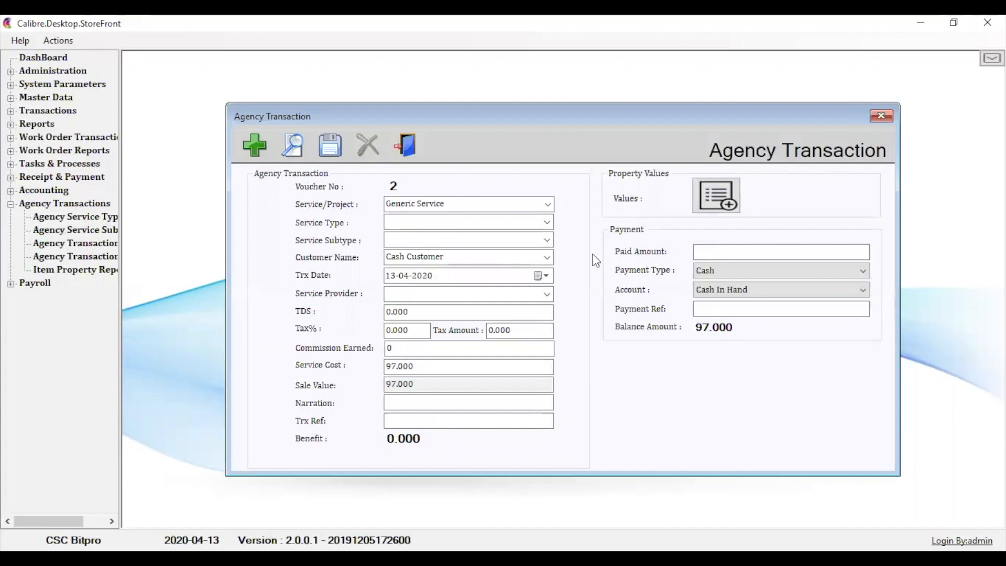
- Set the new transaction's service type to Passport aplication, subtype to Passport Child and service provider to Passport Authority
left_click(548, 222)
left_click(518, 244)
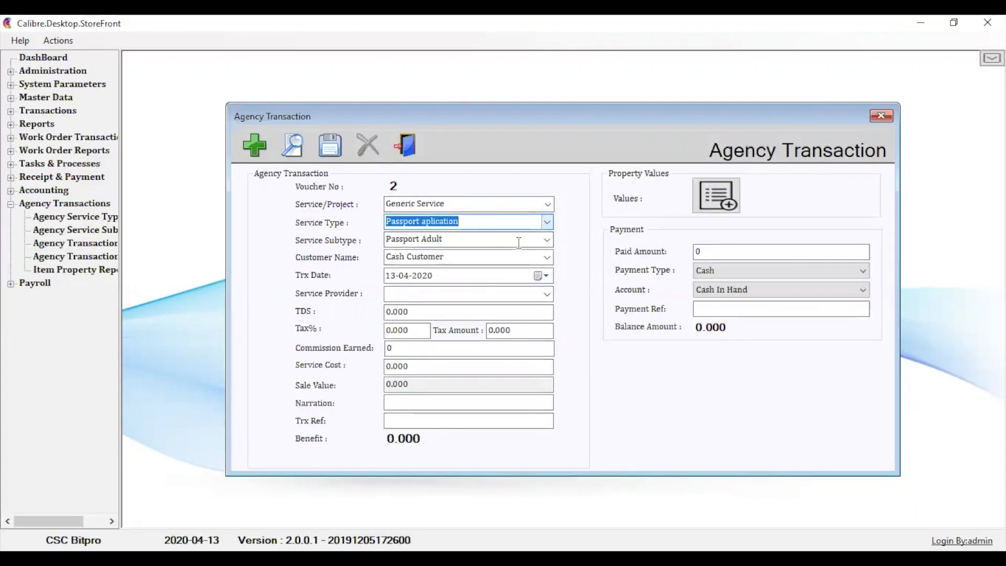
left_click(547, 240)
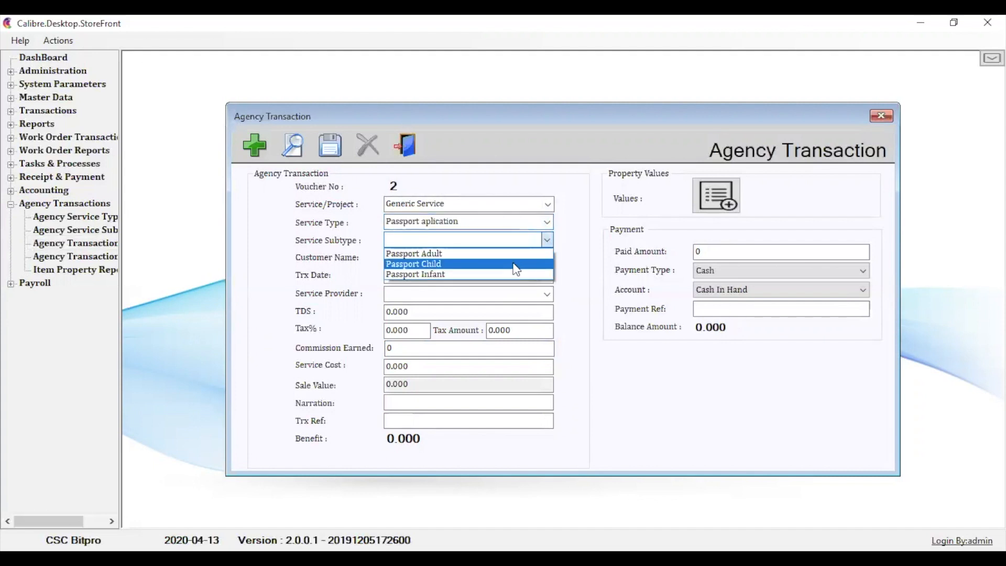
left_click(514, 264)
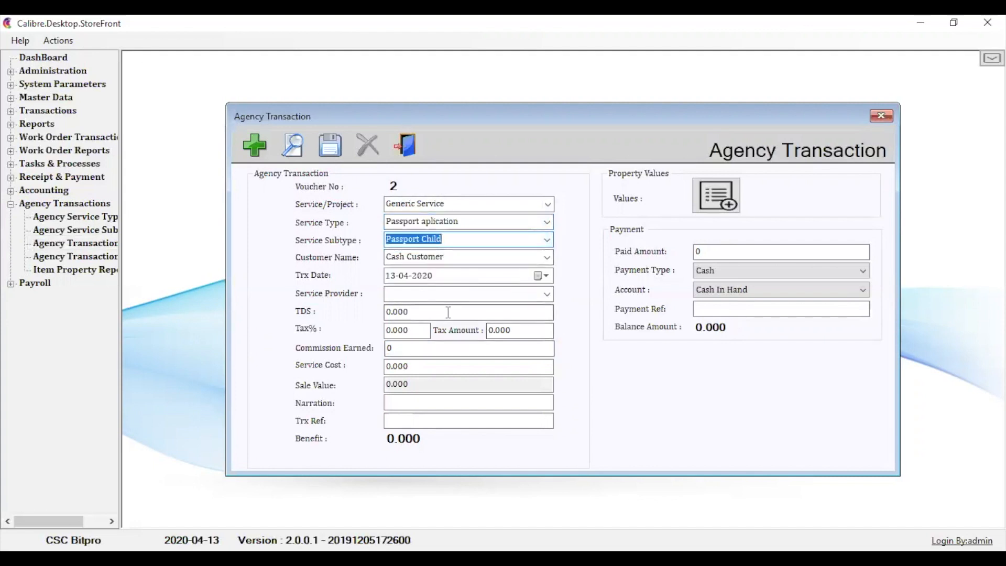
left_click(546, 294)
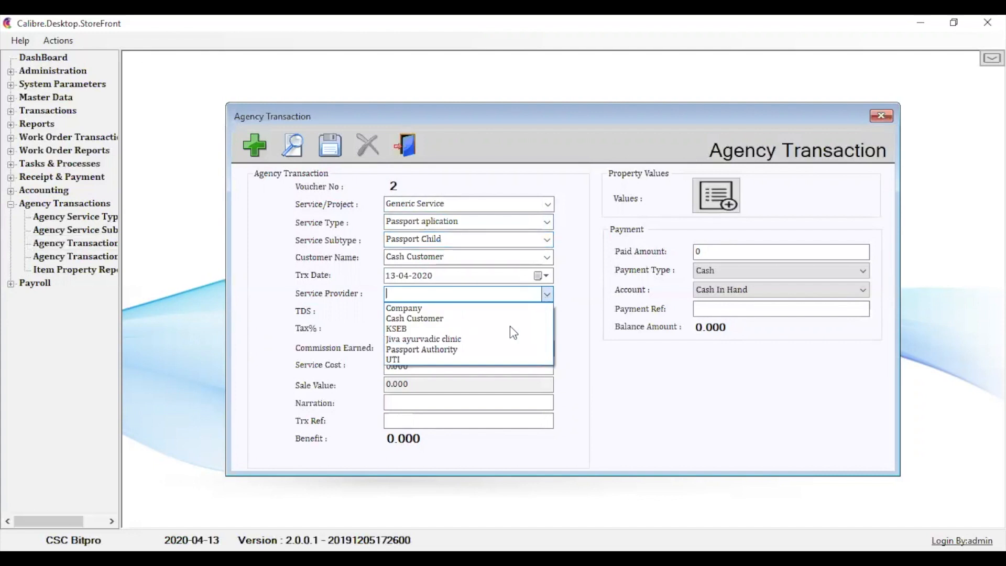
left_click(495, 350)
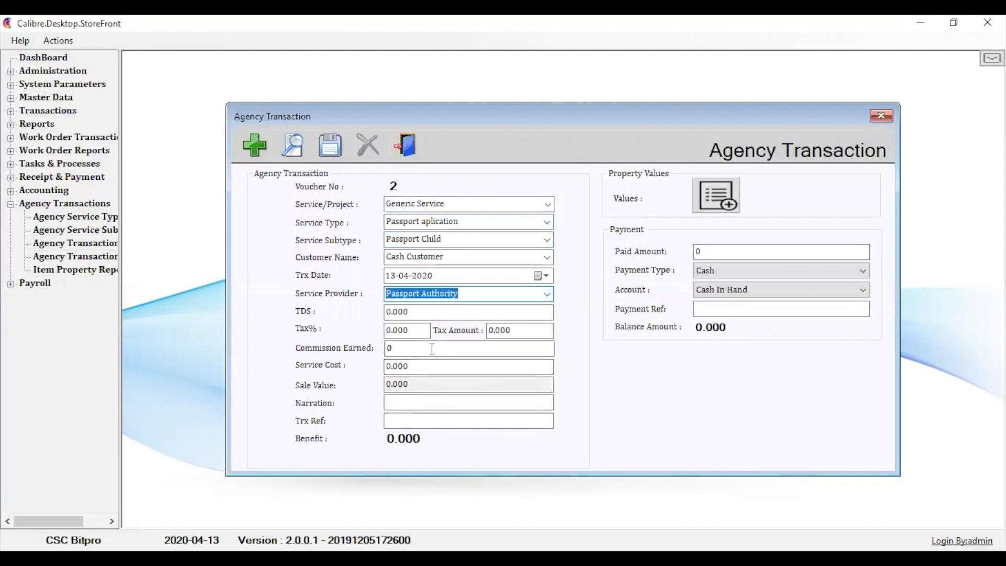
- Set the passport transaction's service cost to 1200 and its commission earned to 300
left_click(430, 365)
key("BackSpace")
key("BackSpace")
key("BackSpace")
key("BackSpace")
key("BackSpace")
type("1200")
left_click(413, 350)
key("BackSpace")
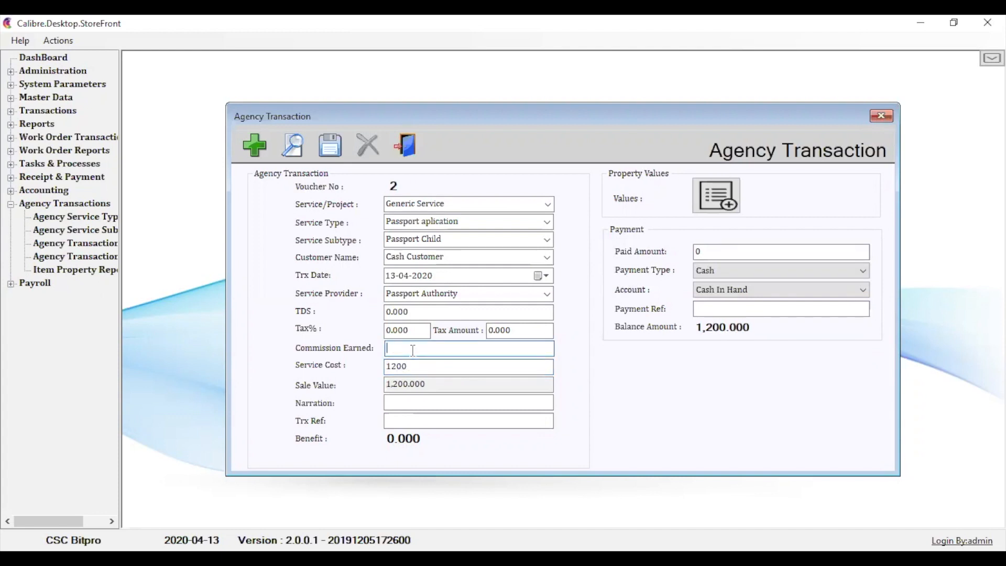
type("300")
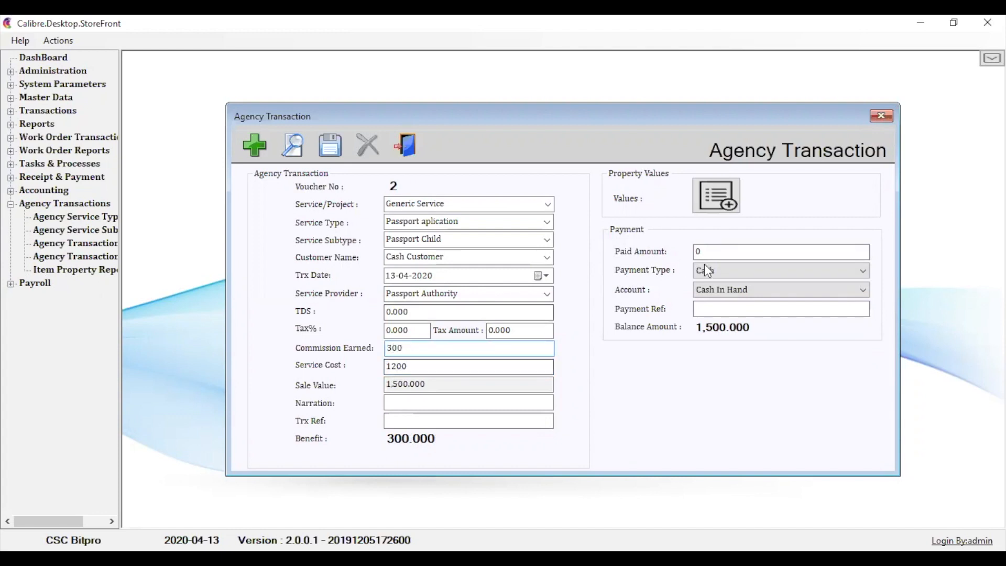
- Enter a paid amount of 1500 in cash for the passport transaction and save it
left_click(710, 251)
key("BackSpace")
type("1500")
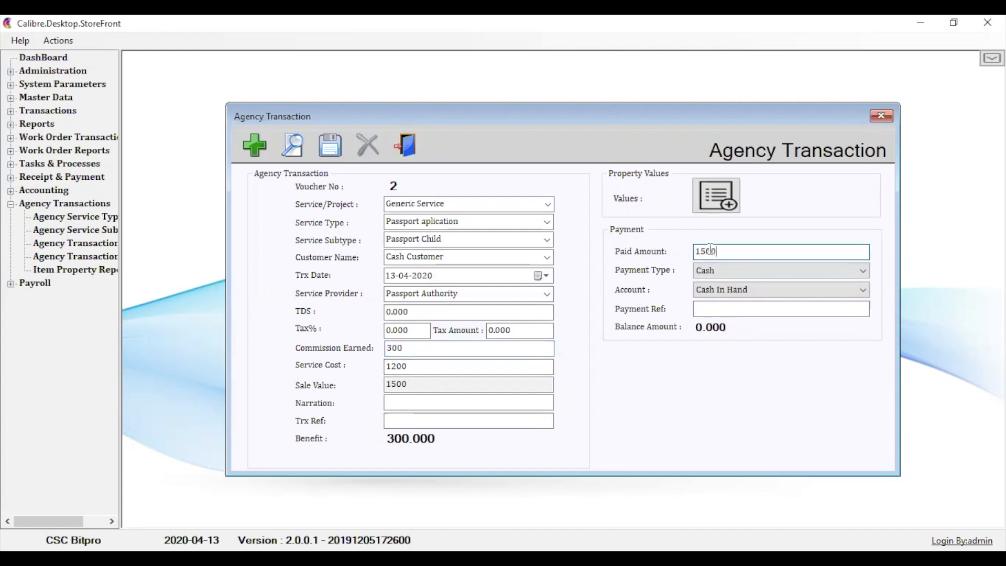
left_click(726, 272)
left_click(727, 273)
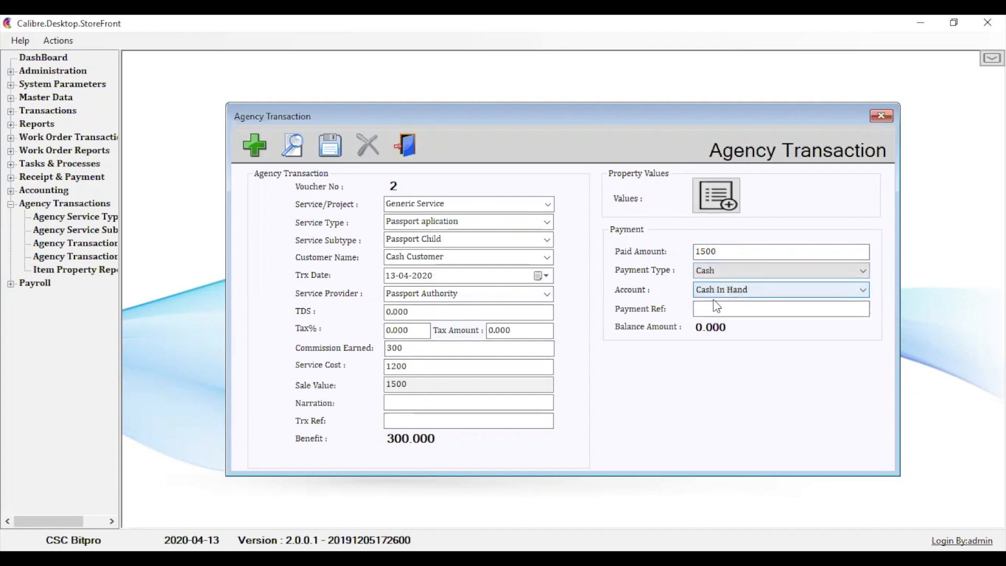
left_click(330, 148)
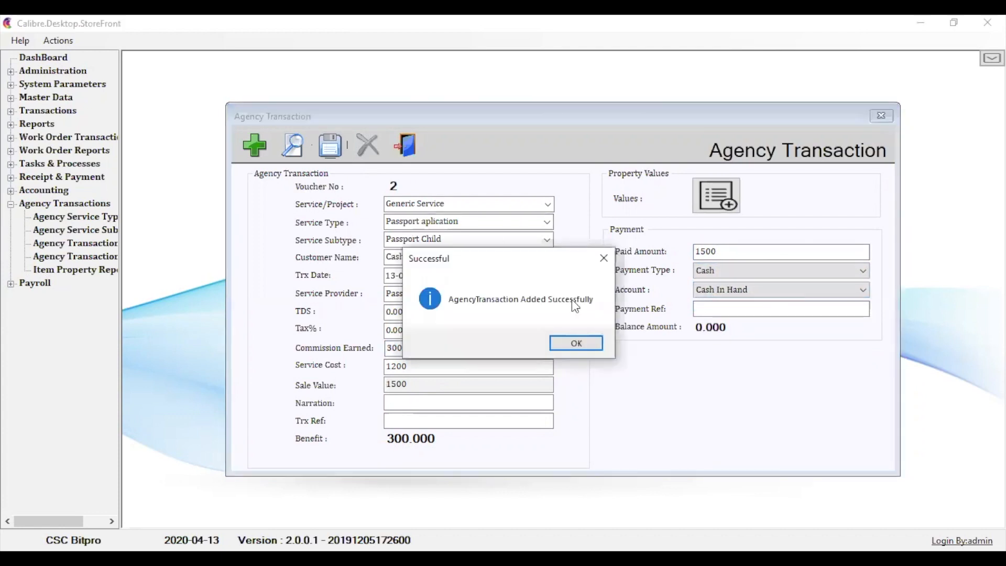
left_click(578, 346)
left_click(548, 341)
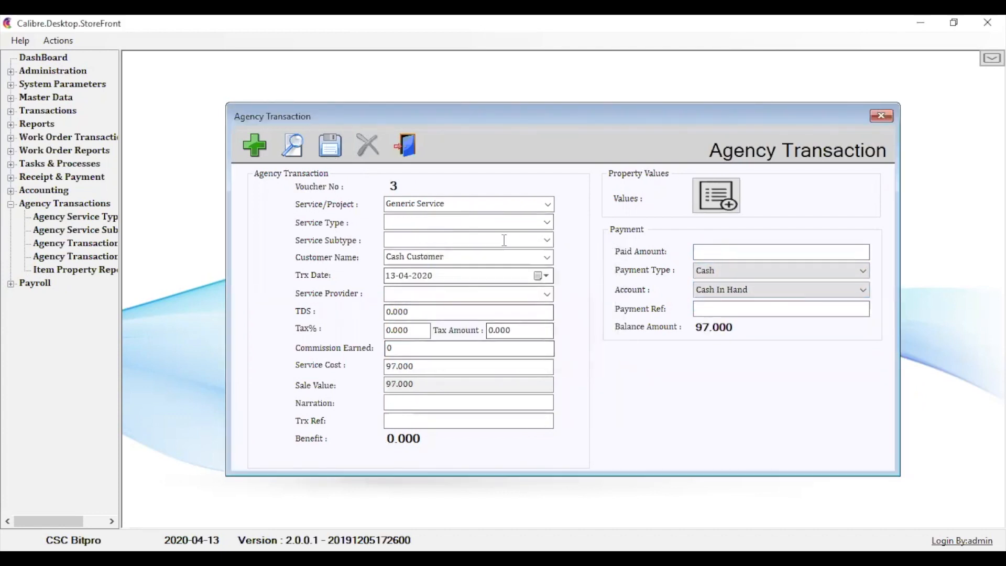
- Set the new transaction's service type to Pan card aplication and its service provider to UTI, leaving the subtype empty
left_click(548, 222)
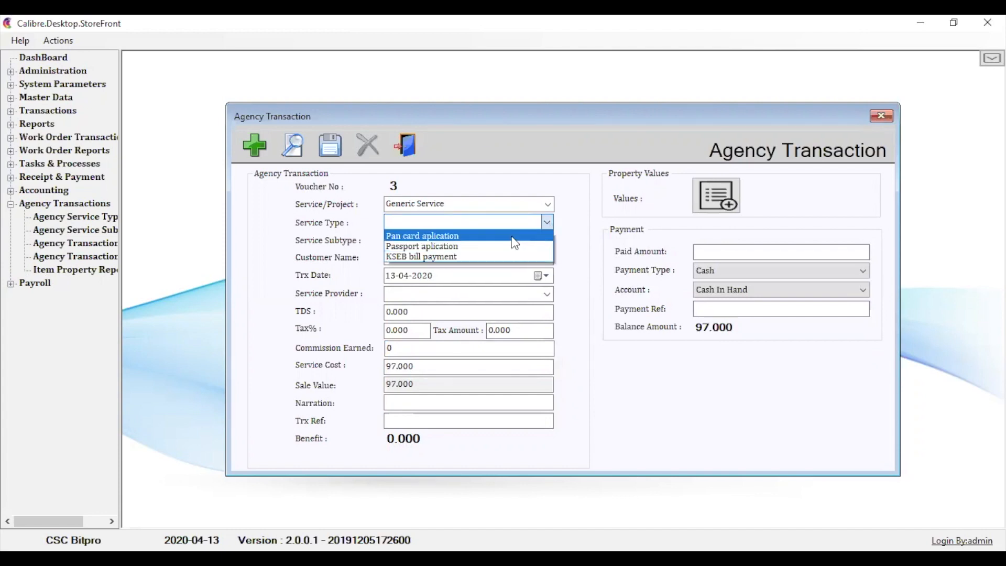
left_click(513, 237)
left_click(548, 240)
left_click(549, 240)
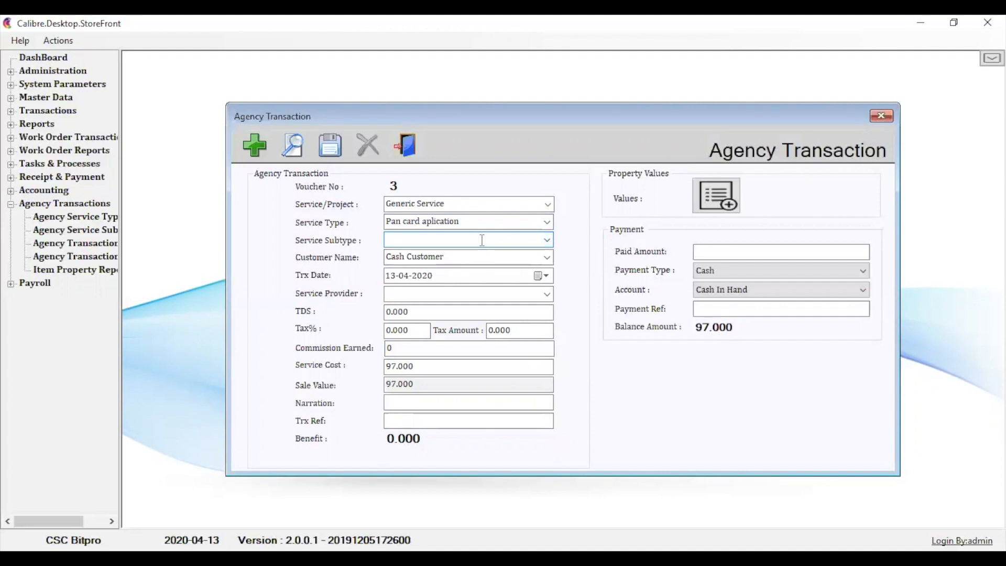
left_click(548, 294)
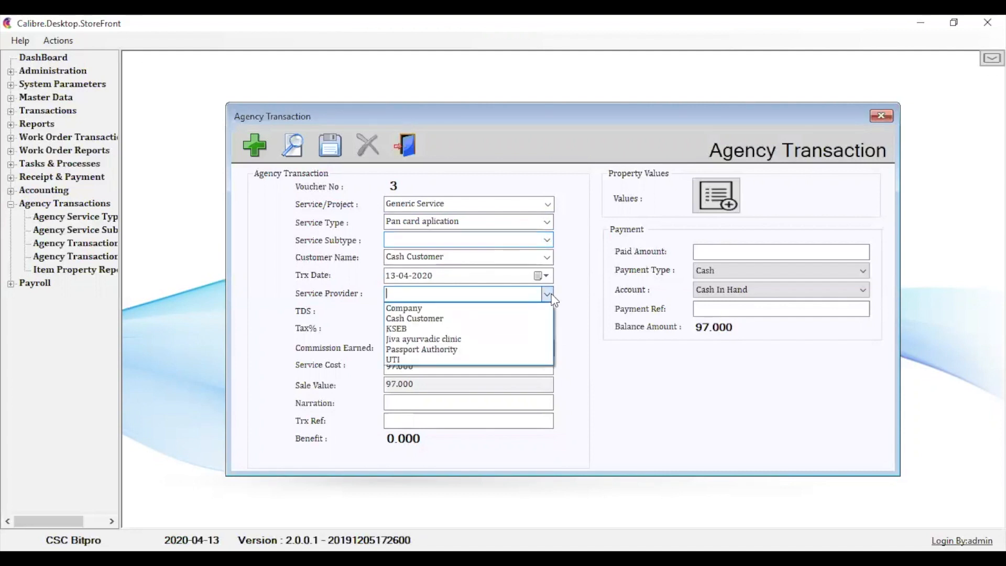
left_click(456, 360)
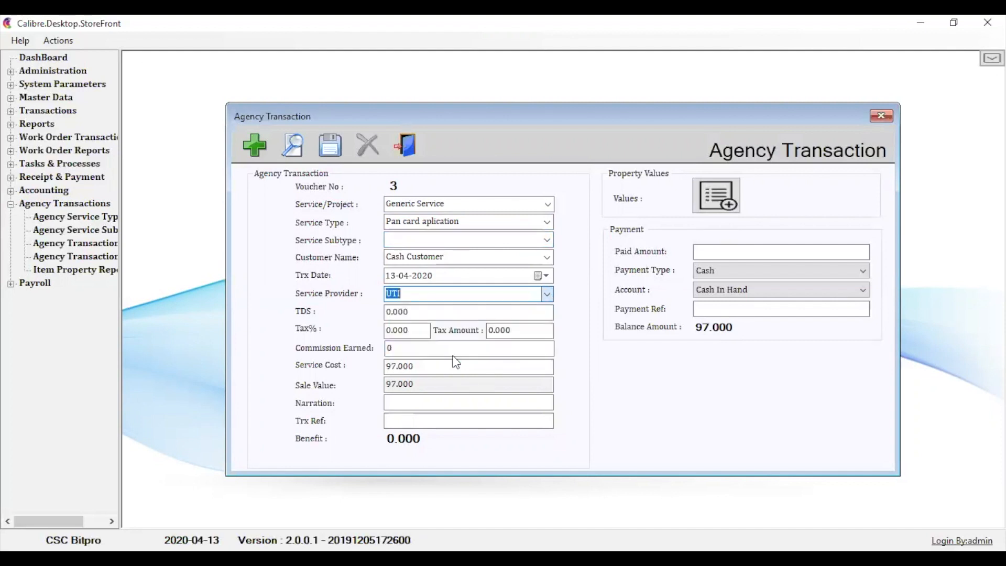
- Set the commission earned on the pan card transaction to 103
left_click(413, 350)
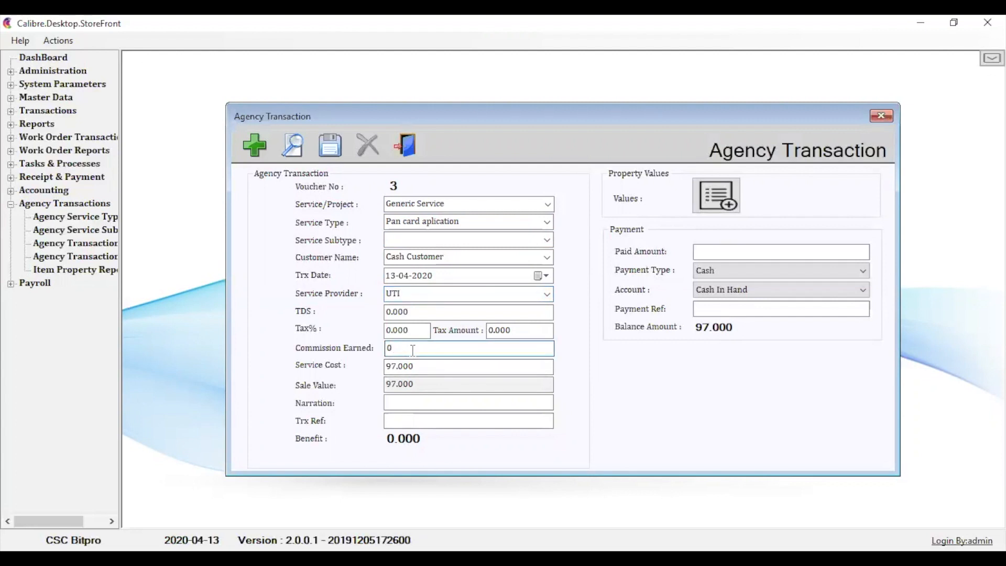
key("BackSpace")
type("103")
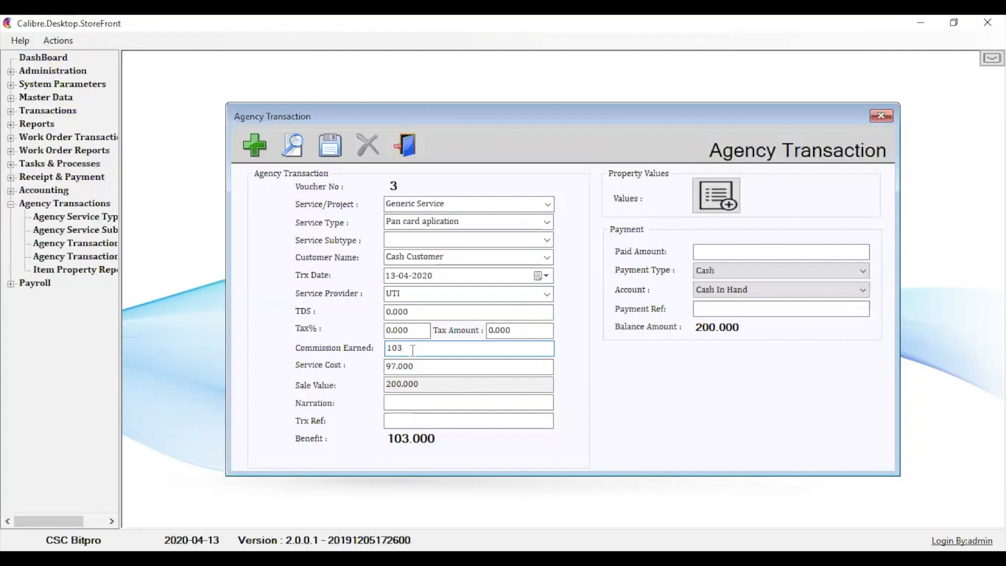
- Enter a paid amount of 200 for the pan card transaction, then save it and close the form
left_click(714, 255)
type("200")
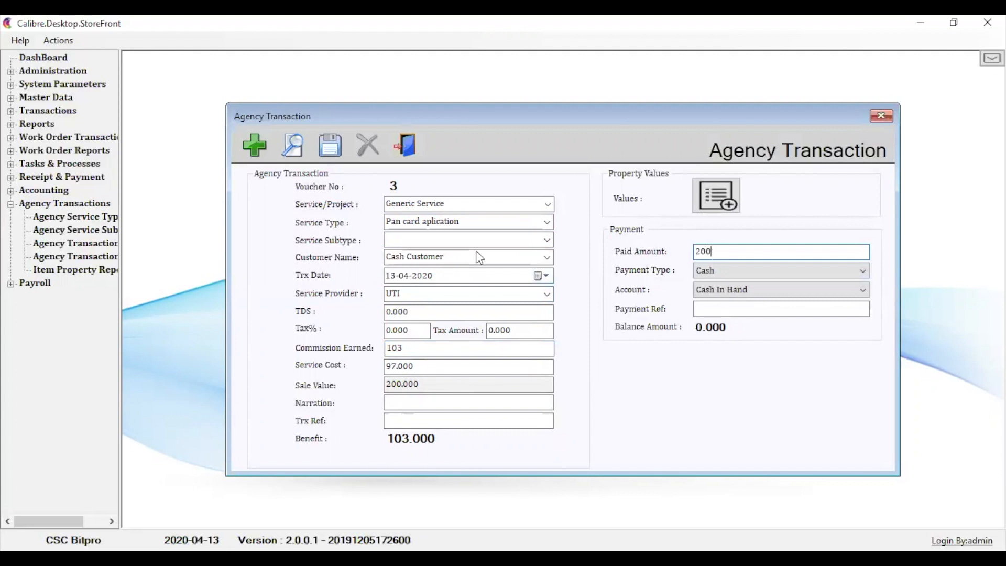
left_click(330, 146)
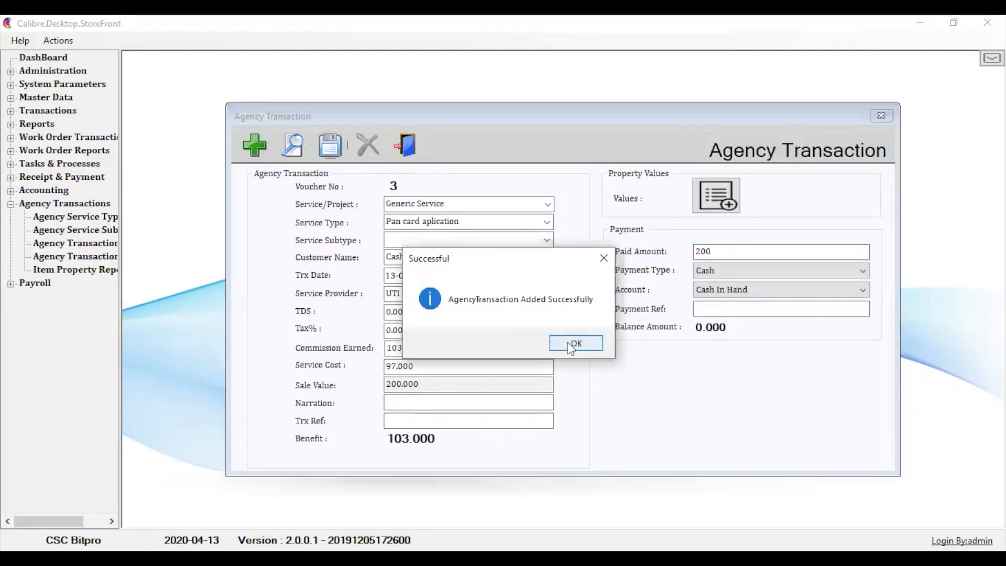
left_click(571, 348)
left_click(551, 346)
left_click(881, 116)
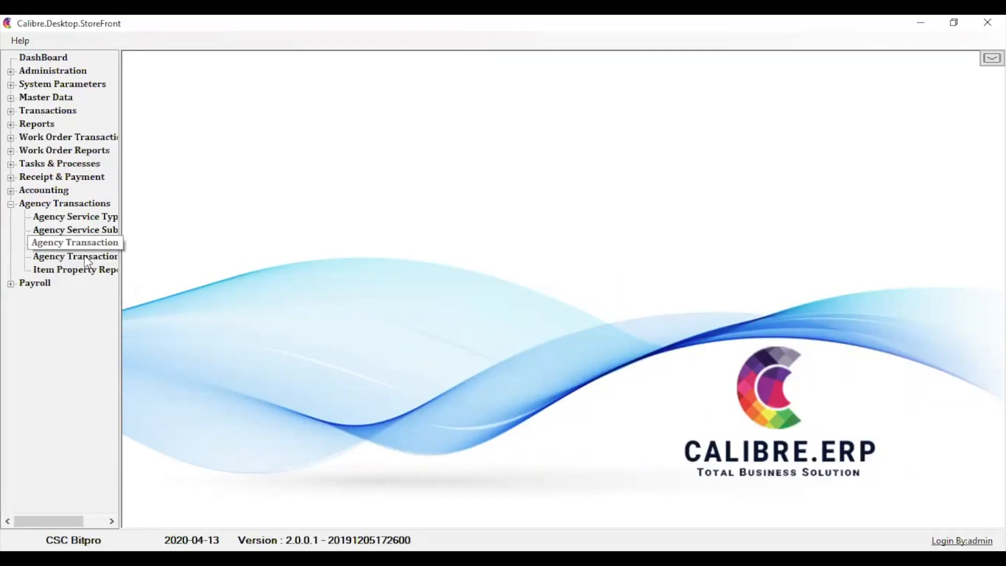
- Retrieve the agency transaction report for 13-04-2020 and review its columns through to the balance
double_click(85, 257)
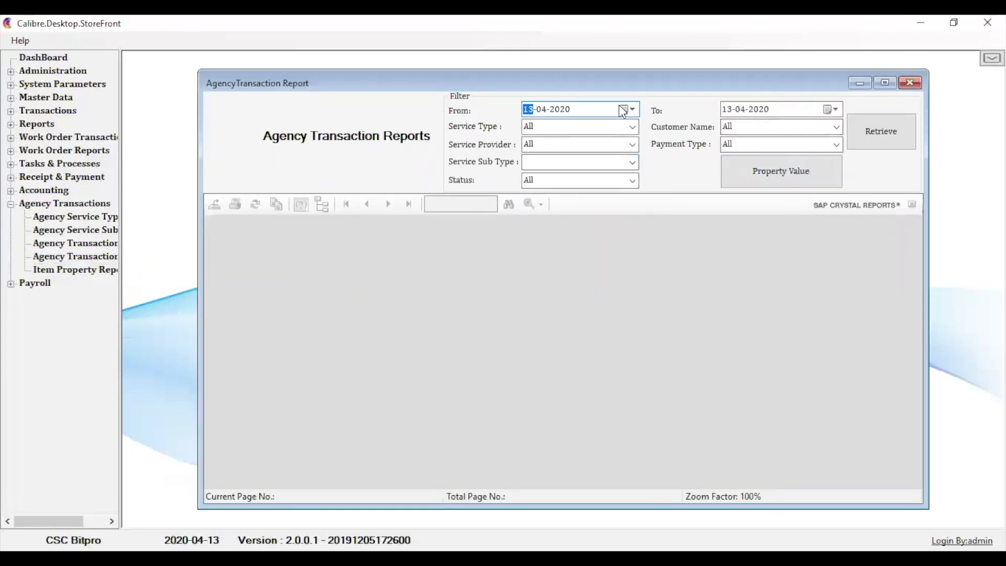
left_click(878, 134)
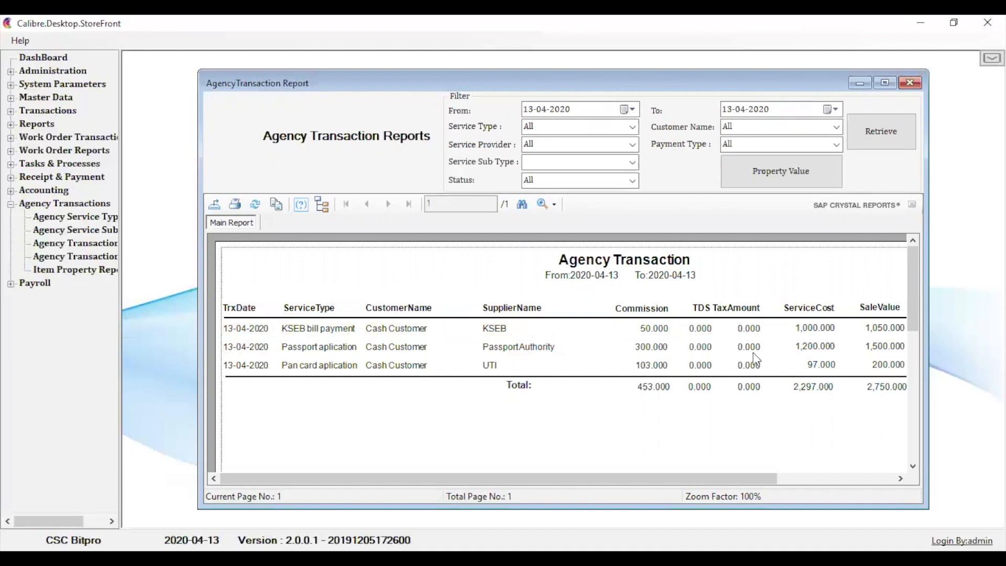
left_click(899, 478)
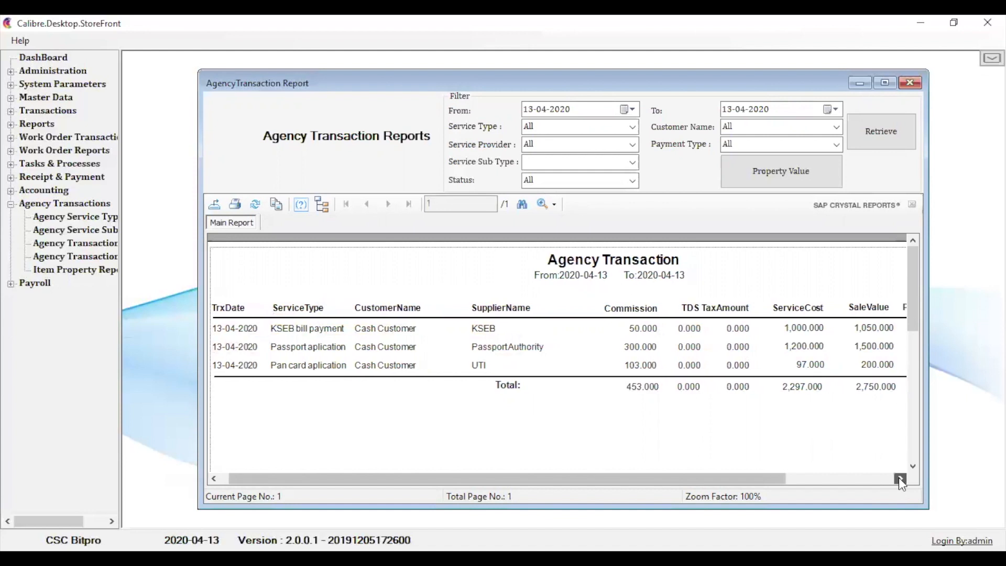
left_click_drag(899, 477, 899, 478)
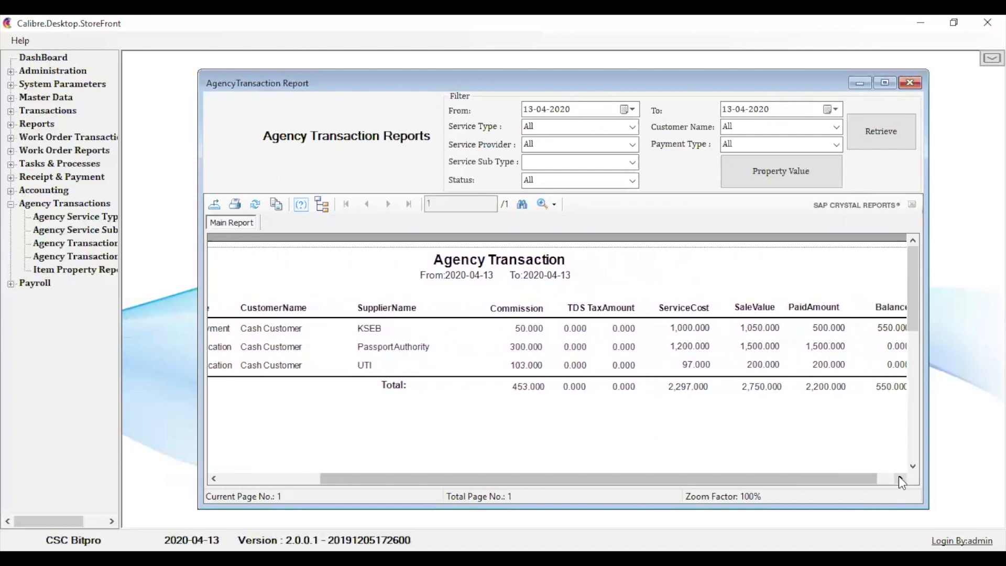
left_click(898, 476)
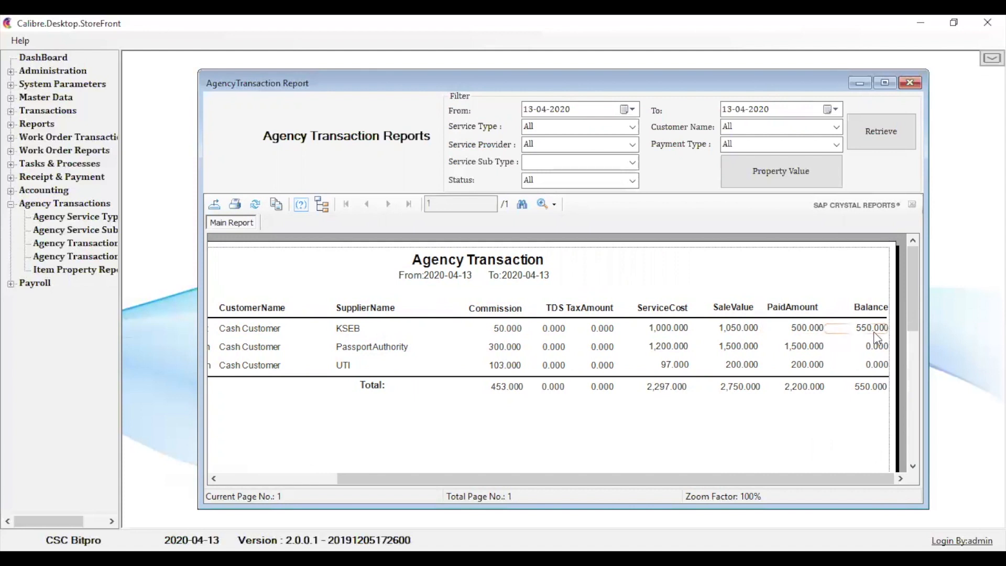
left_click(914, 87)
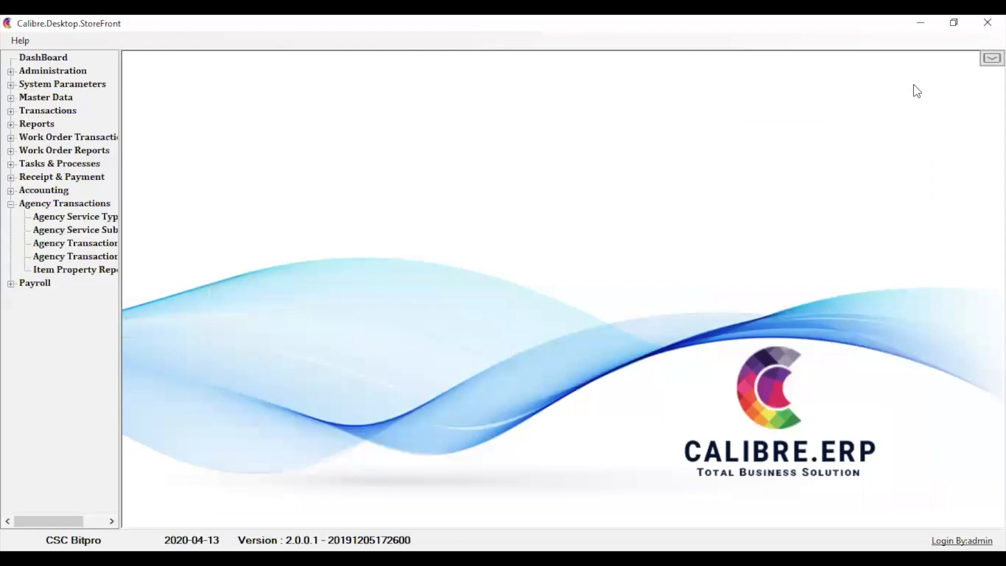
- Open the saved KSEB bill payment record in the Agency Transaction form for editing
left_click(58, 242)
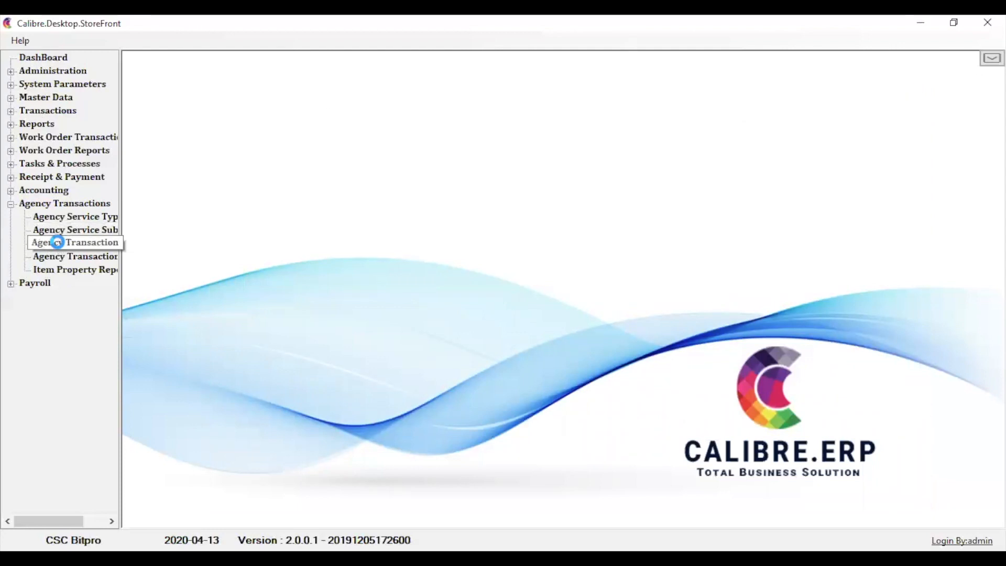
left_click(290, 147)
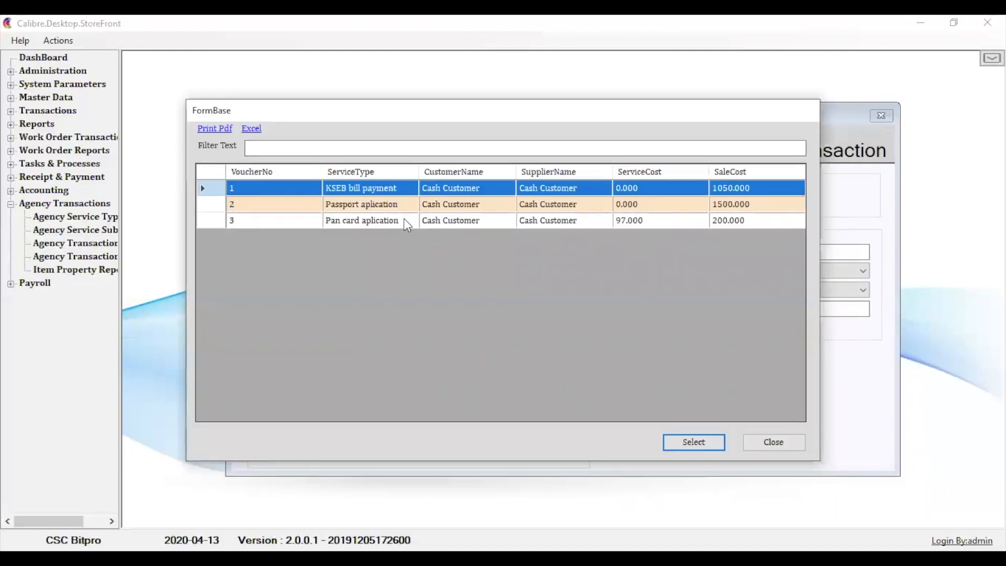
double_click(407, 190)
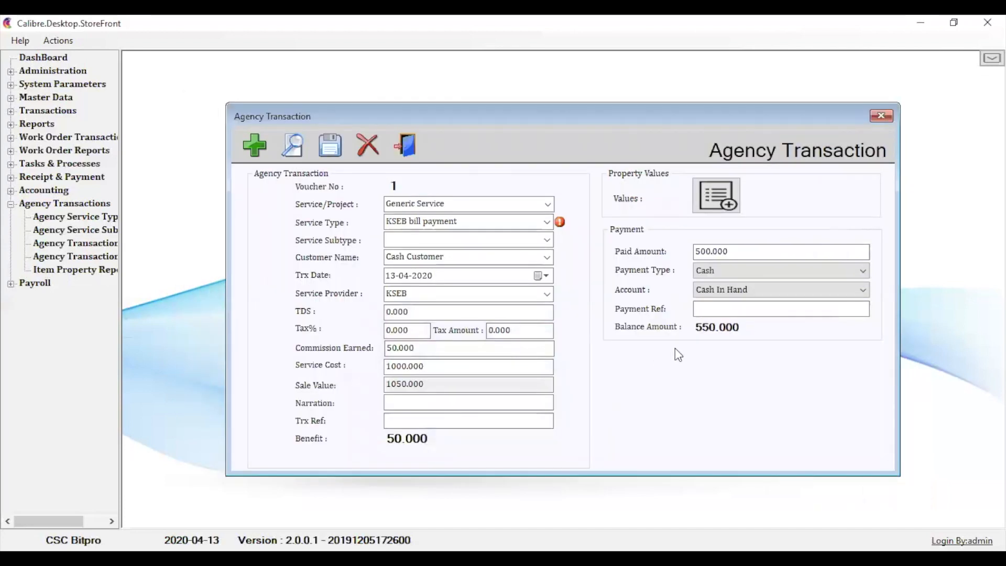
- Set the KSEB bill payment's paid amount to 1050, save the update and close the form
left_click(740, 249)
key("BackSpace")
key("BackSpace")
key("BackSpace")
key("BackSpace")
key("BackSpace")
key("BackSpace")
key("BackSpace")
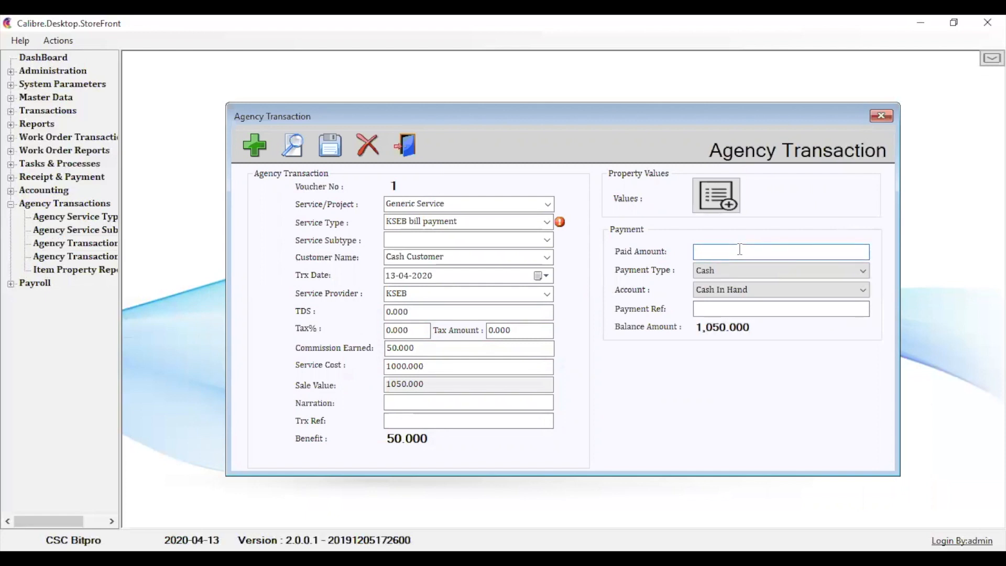
type("1050")
left_click(333, 139)
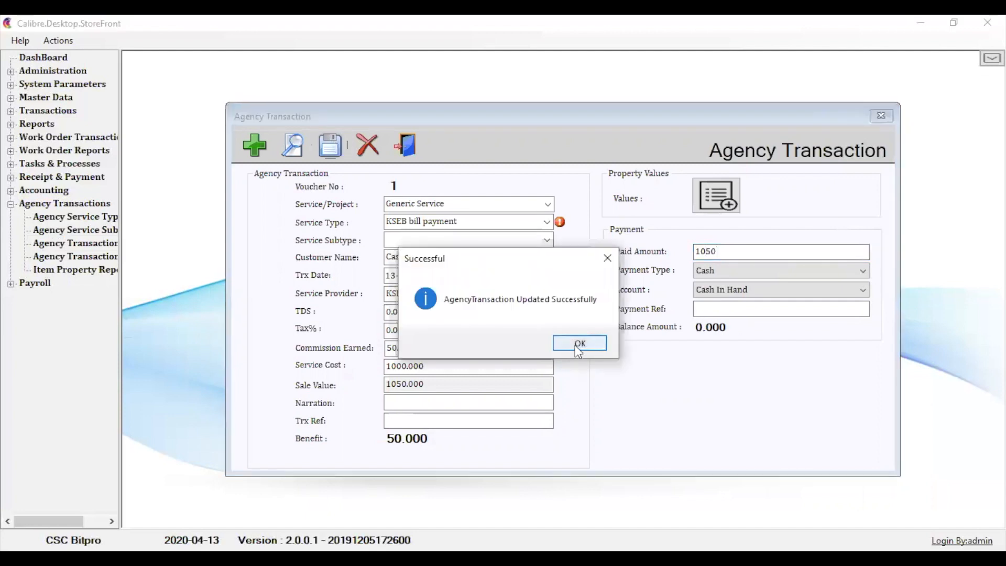
left_click(576, 343)
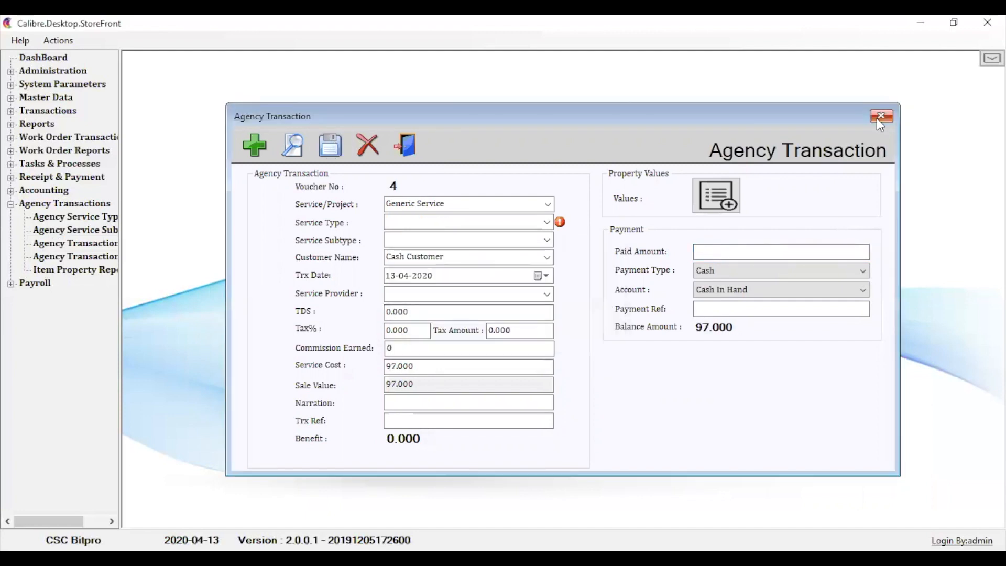
left_click(880, 116)
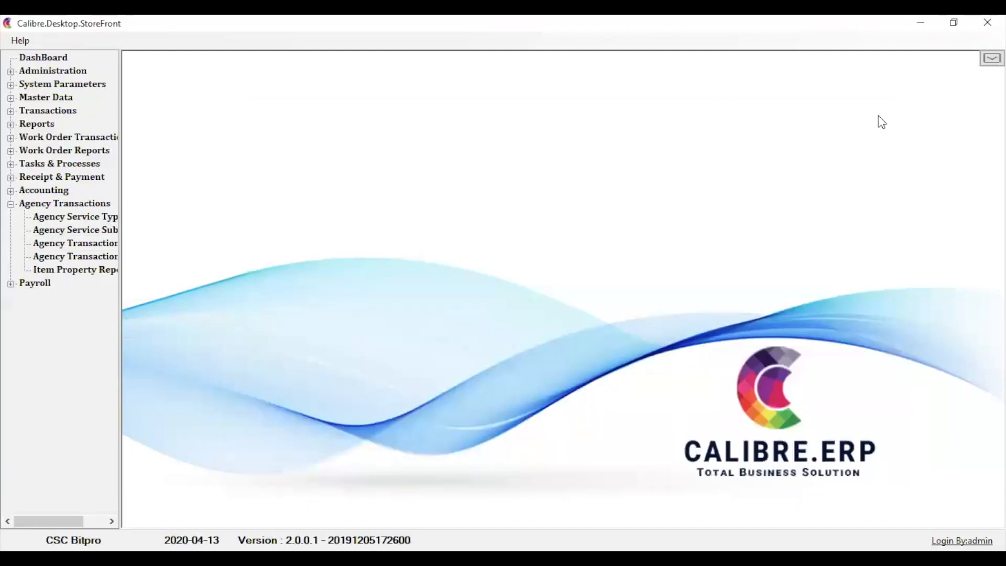
- Retrieve the 13-04-2020 agency transaction report again, check the paid amounts and balances, and close it
left_click(74, 255)
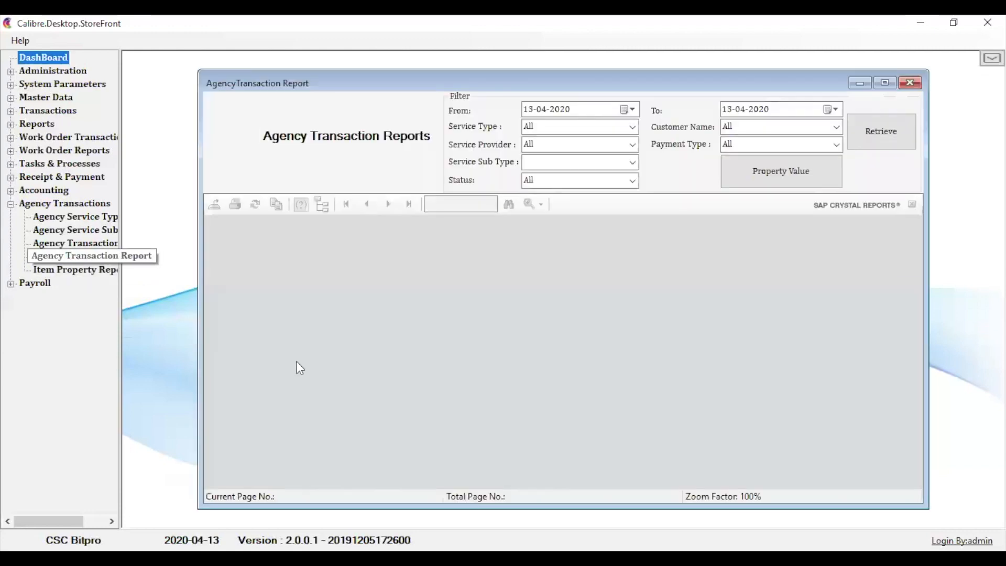
left_click(870, 137)
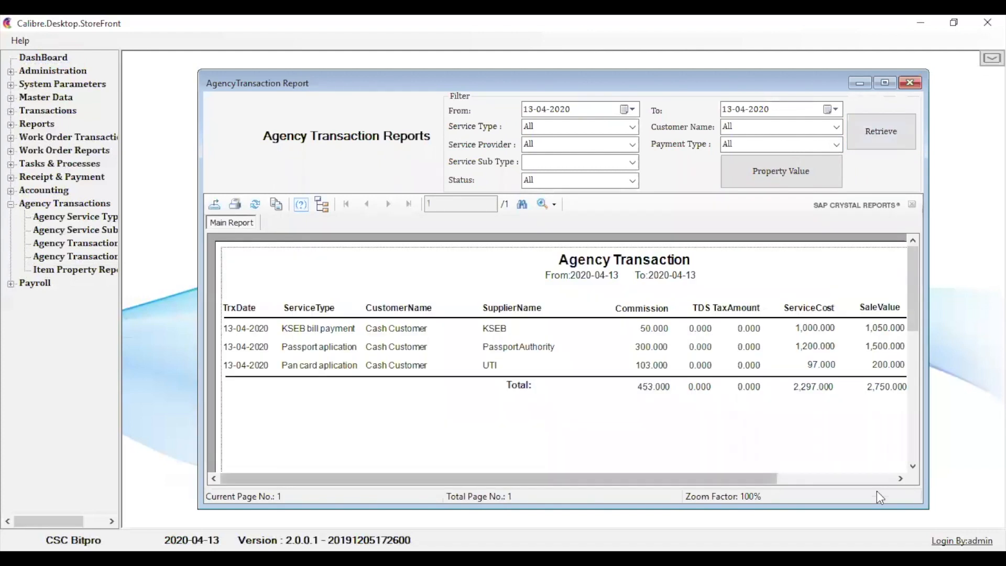
left_click(900, 478)
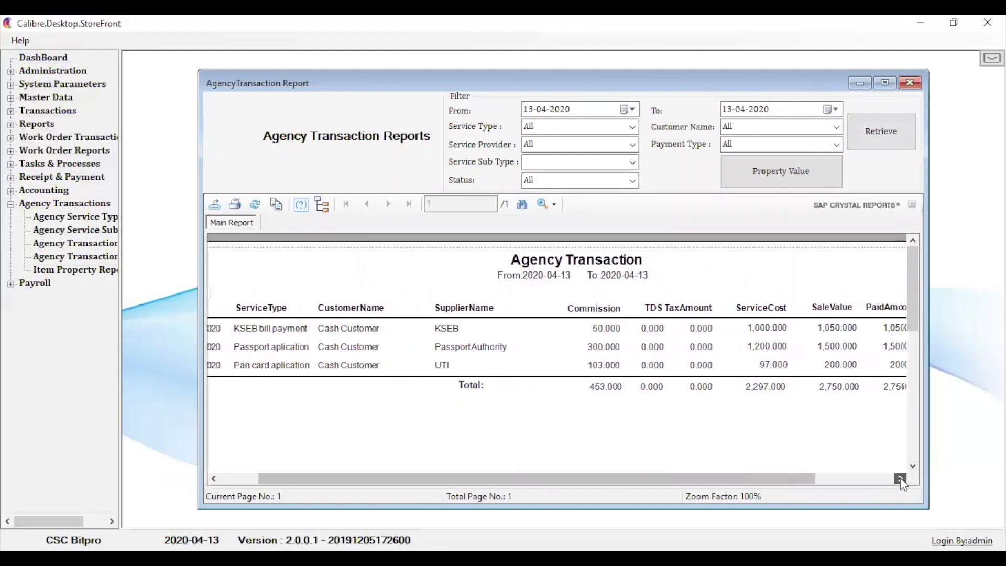
left_click(899, 479)
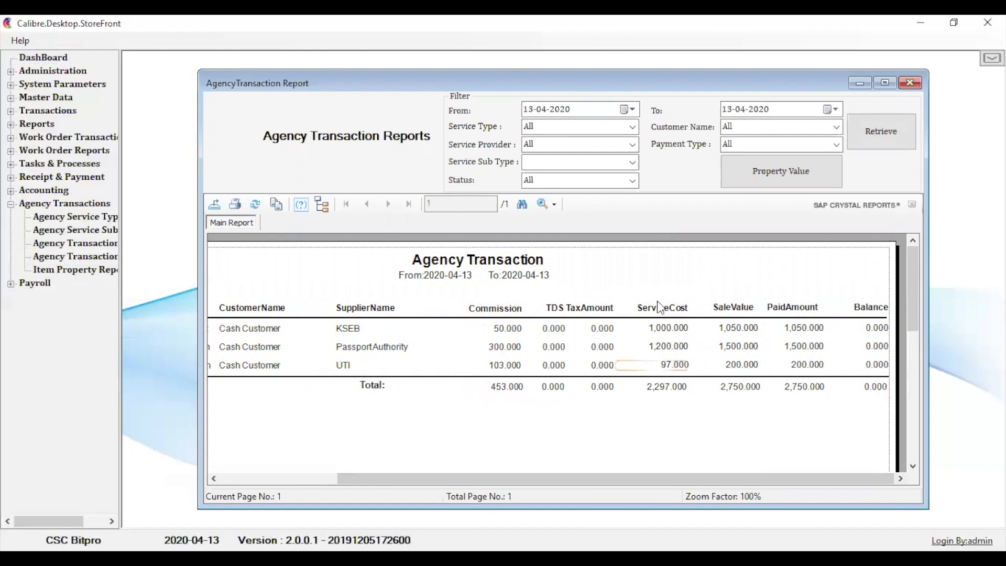
left_click(911, 84)
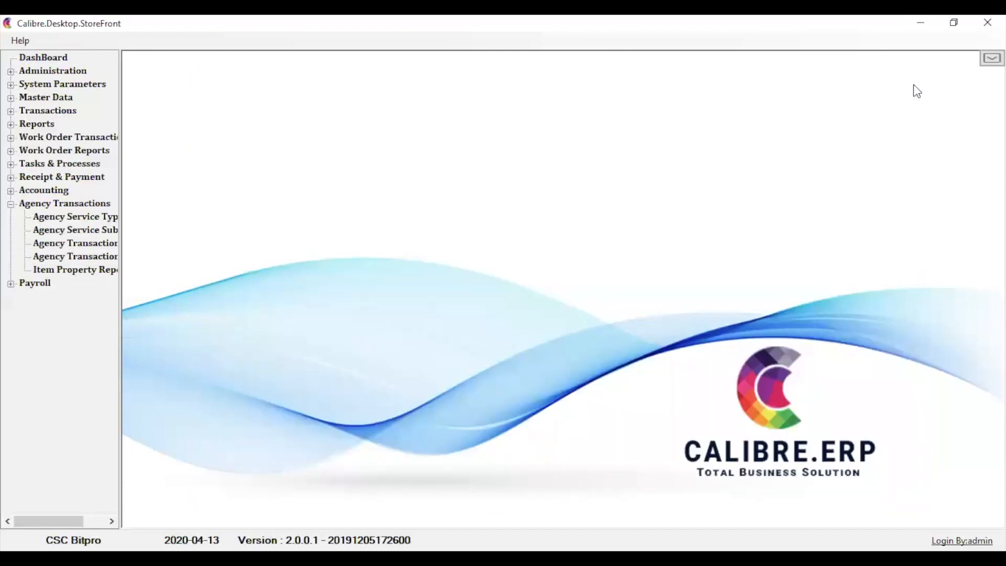
- Start a Money Out voucher under Receipt & Payment with UTI Default Account as the payee
left_click(11, 204)
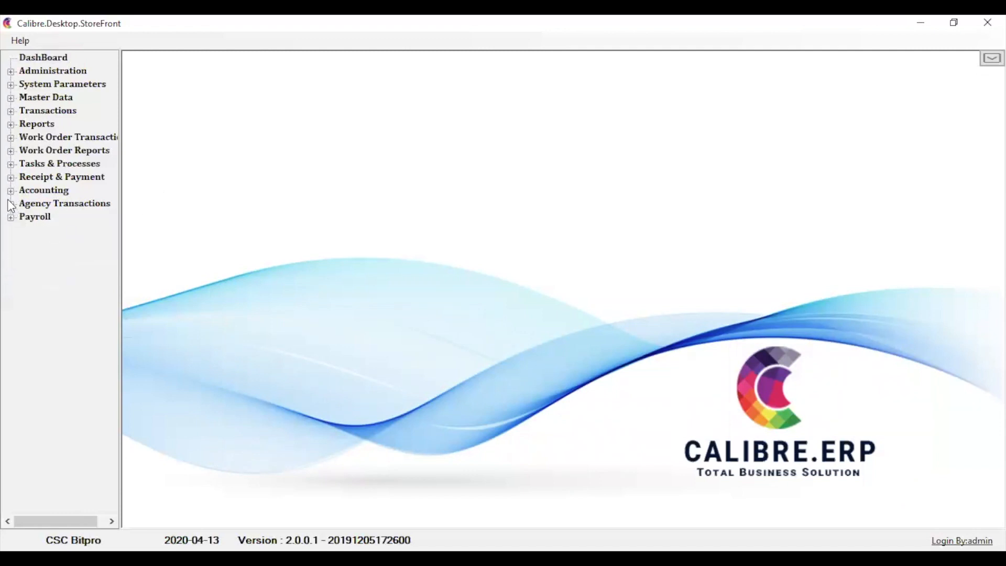
left_click(10, 190)
left_click(10, 191)
left_click(10, 178)
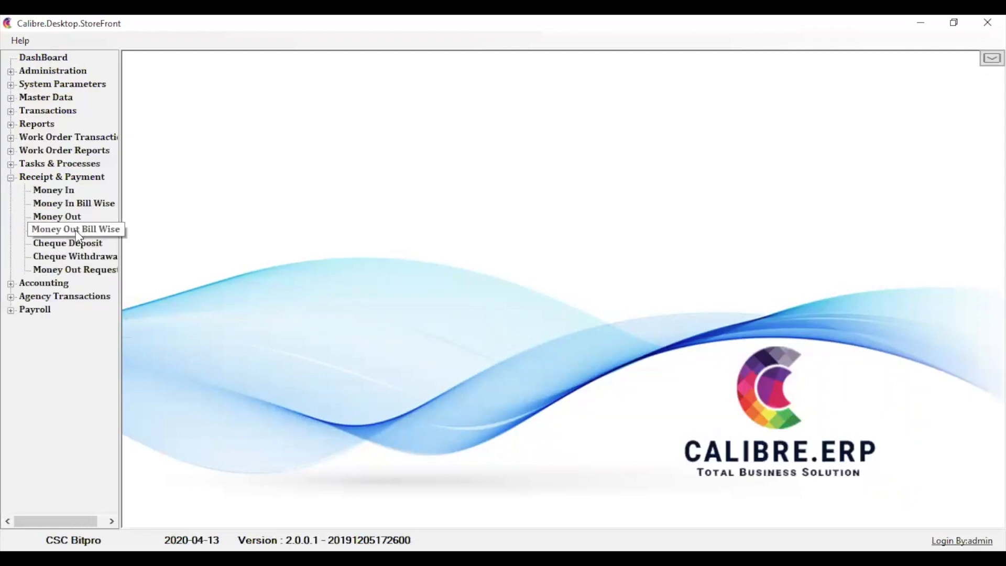
left_click(68, 217)
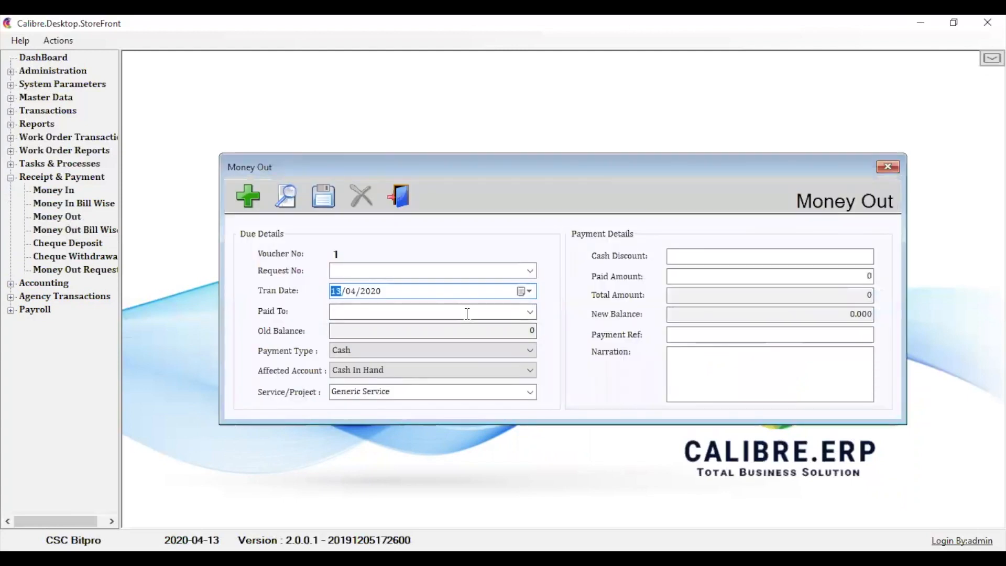
left_click(530, 312)
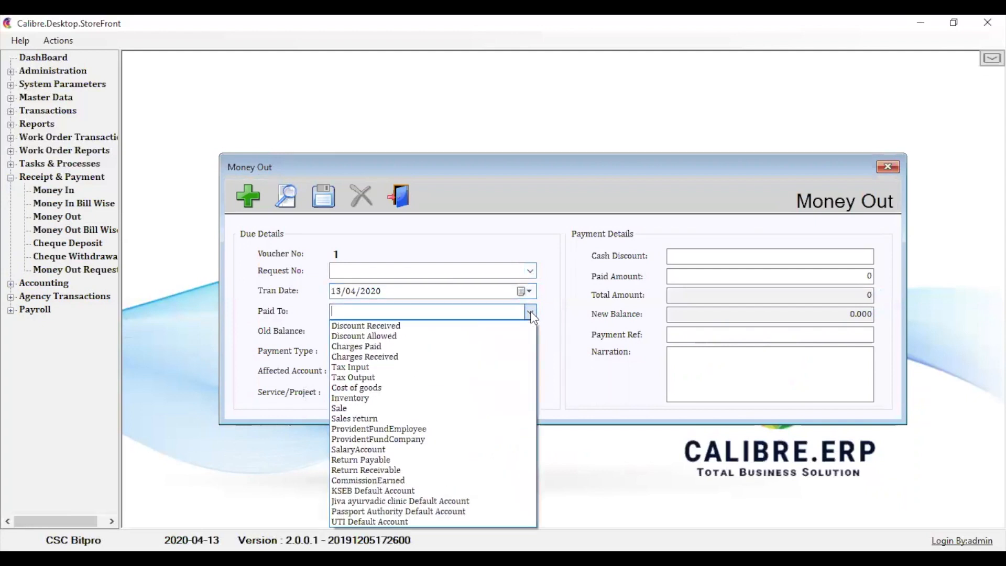
left_click(444, 521)
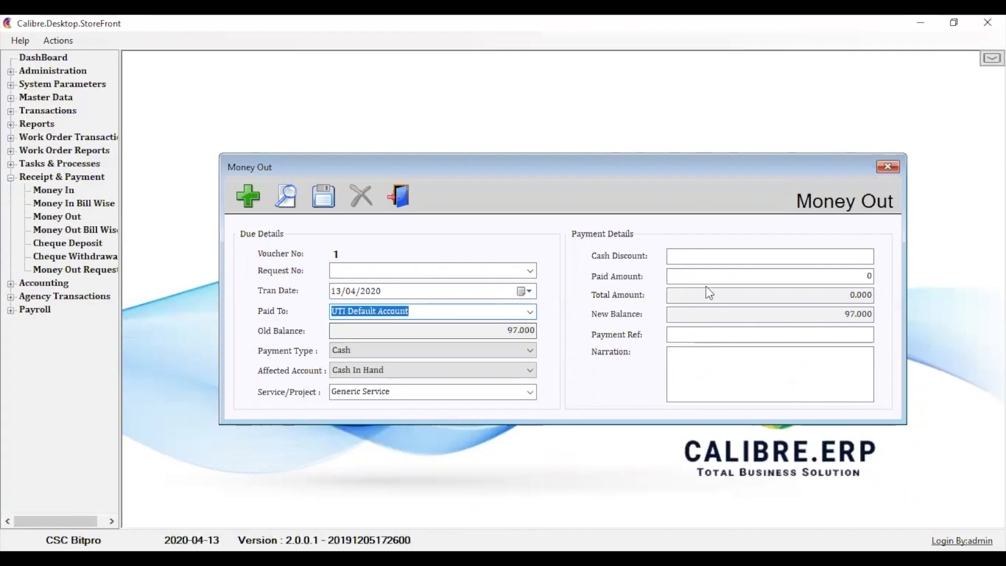
- Enter a paid amount of 97 for the UTI payment, then save the voucher and close the form
left_click(871, 276)
key("BackSpace")
type("97")
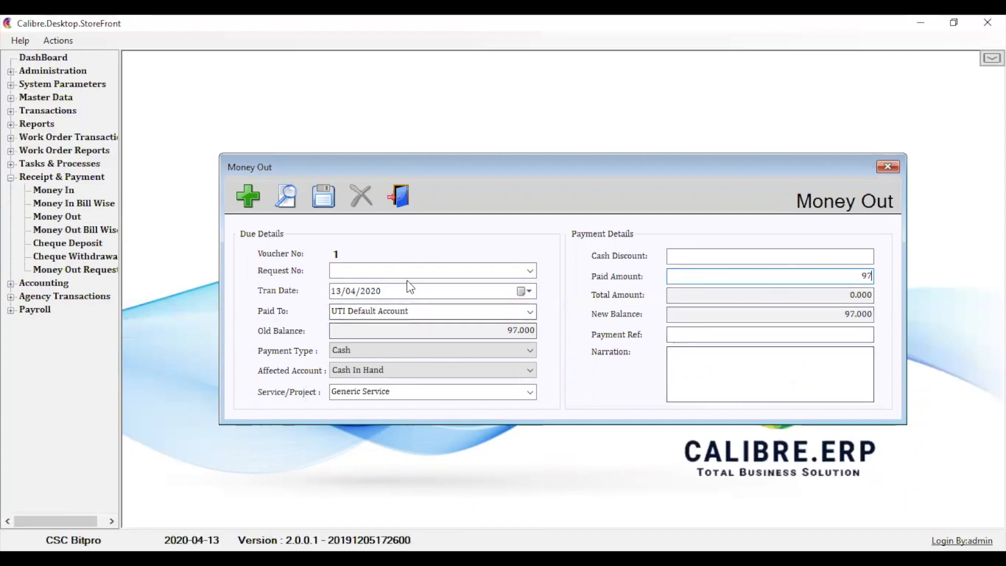
left_click(325, 201)
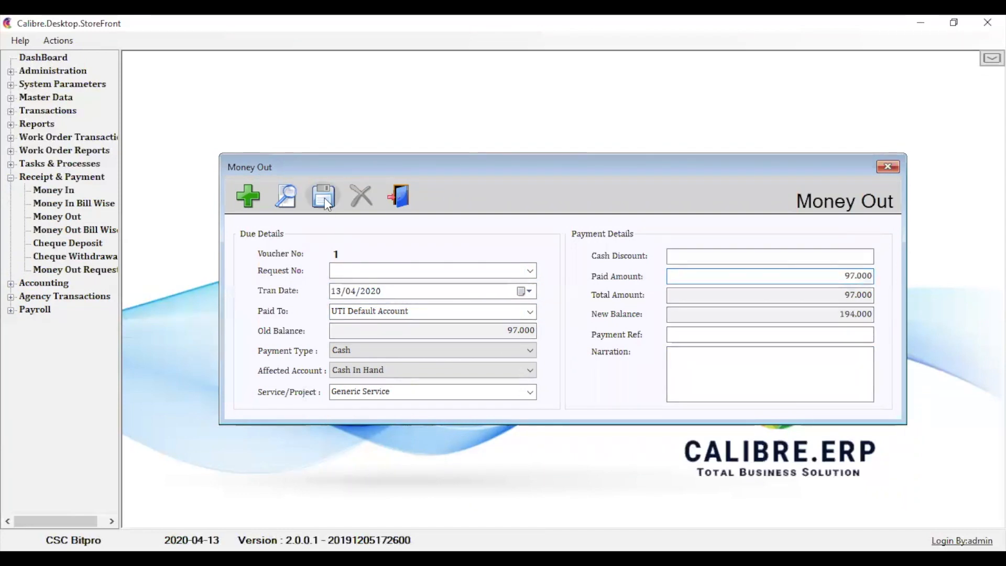
left_click(543, 335)
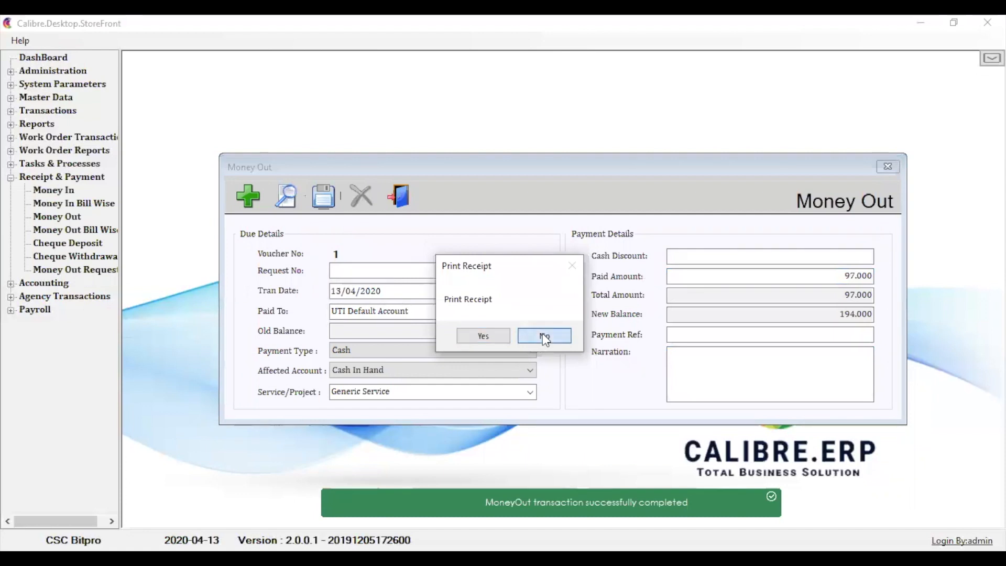
left_click(887, 167)
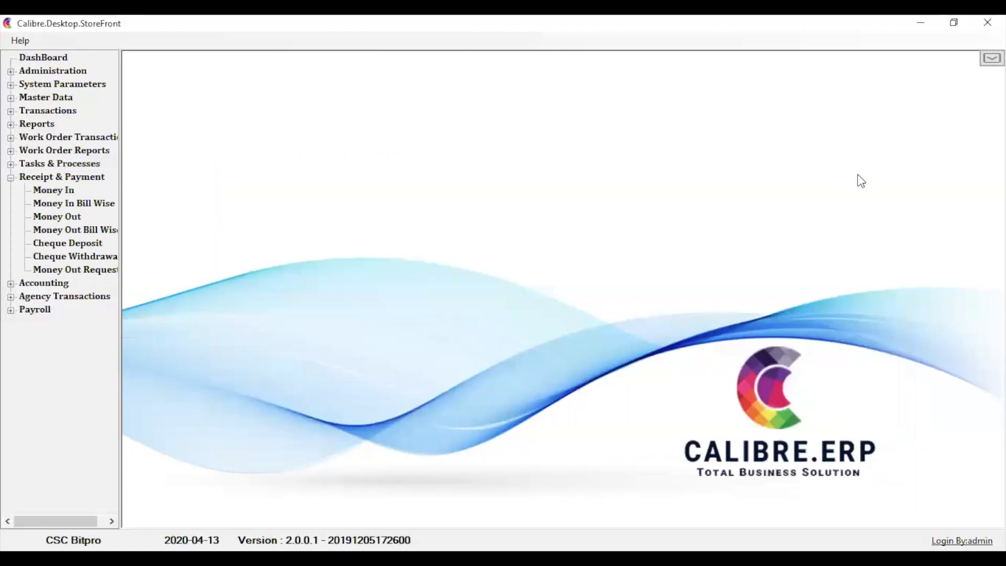
- Get the Cash Book summary for 13-04-2020 and examine the purchase and money out payments and their total
left_click(11, 177)
left_click(11, 123)
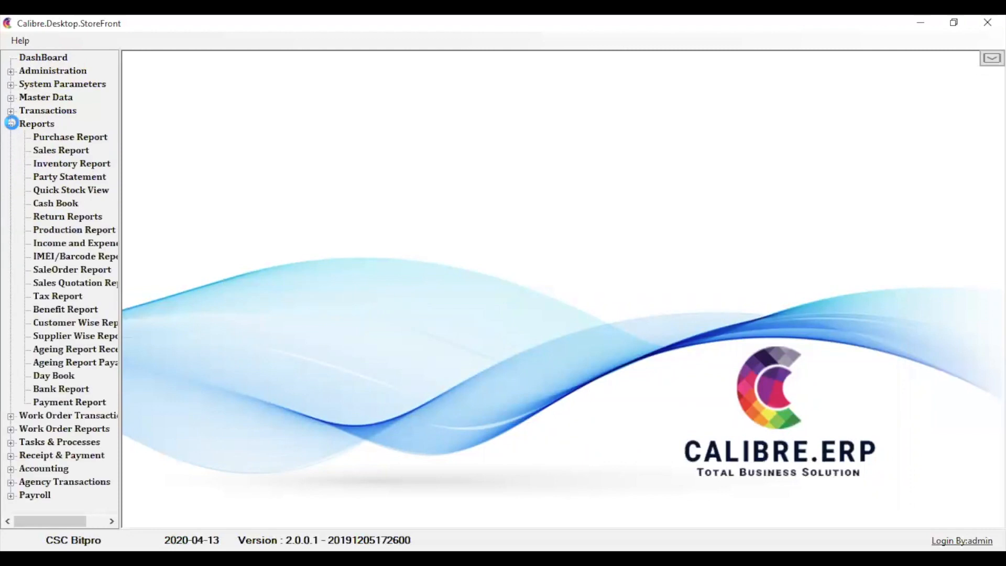
double_click(67, 204)
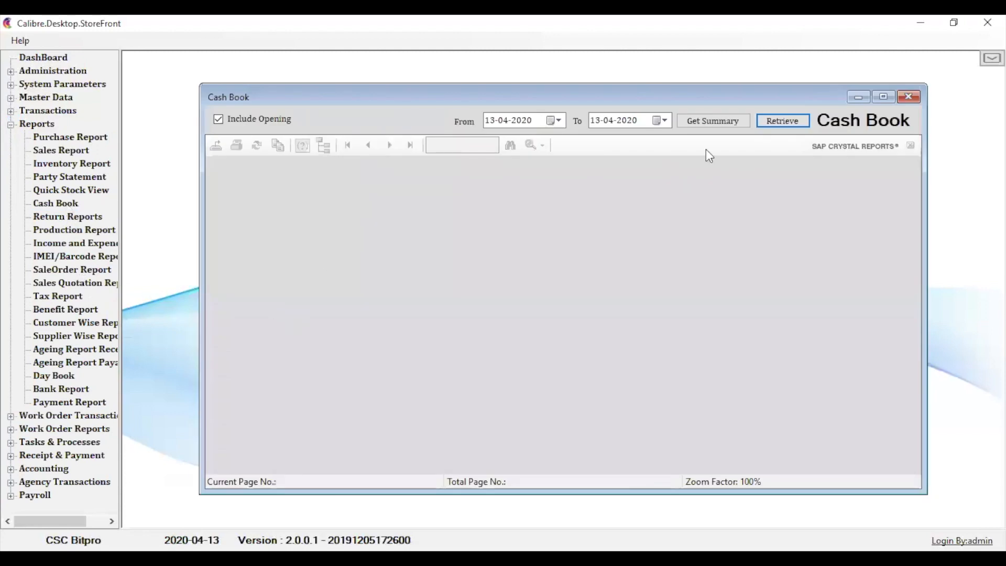
left_click(718, 122)
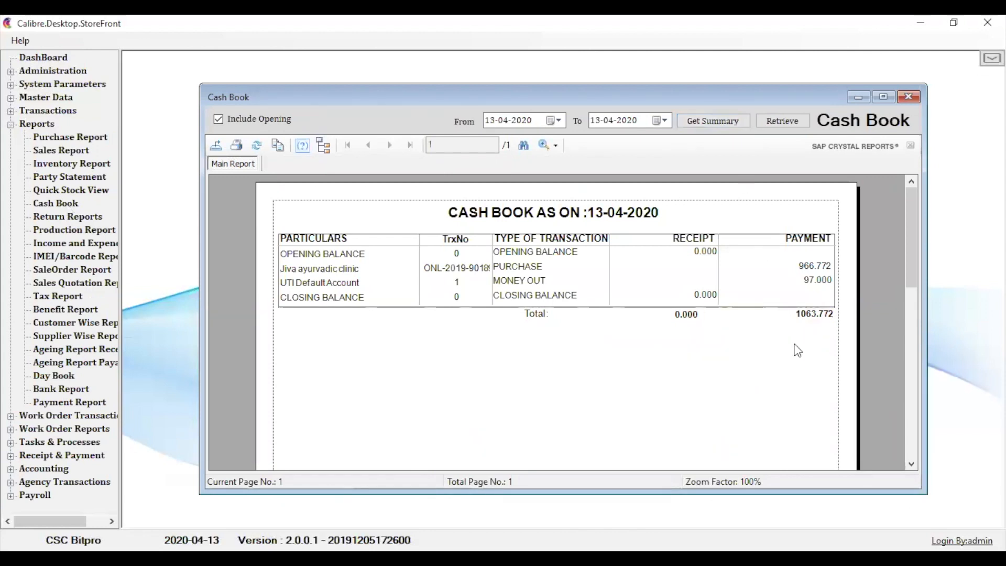
left_click(813, 284)
left_click(812, 269)
left_click(813, 282)
left_click(820, 330)
left_click(815, 316)
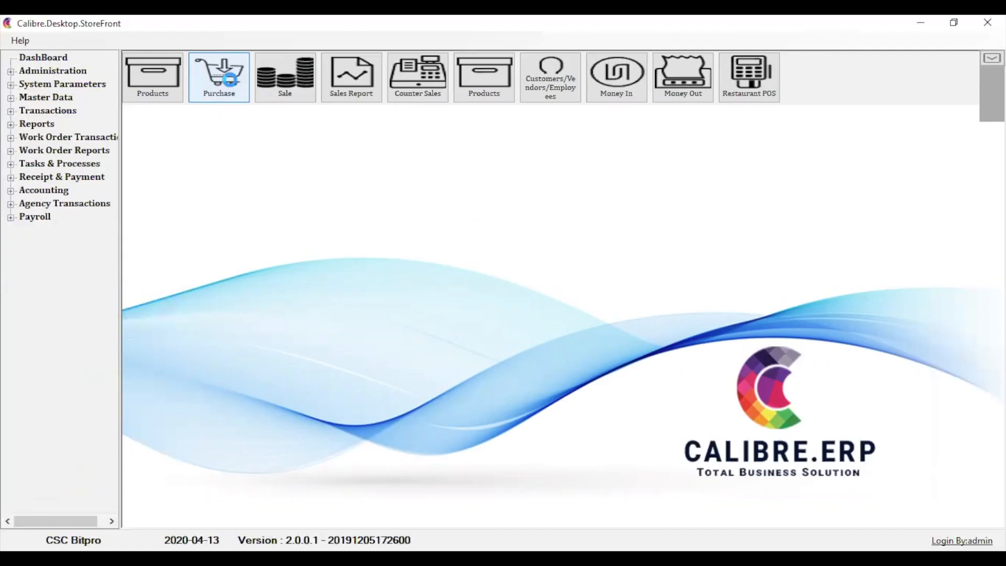
- Look up the saved purchase from Jiva ayurvadic clinic, review its items and totals, and close it
left_click(230, 79)
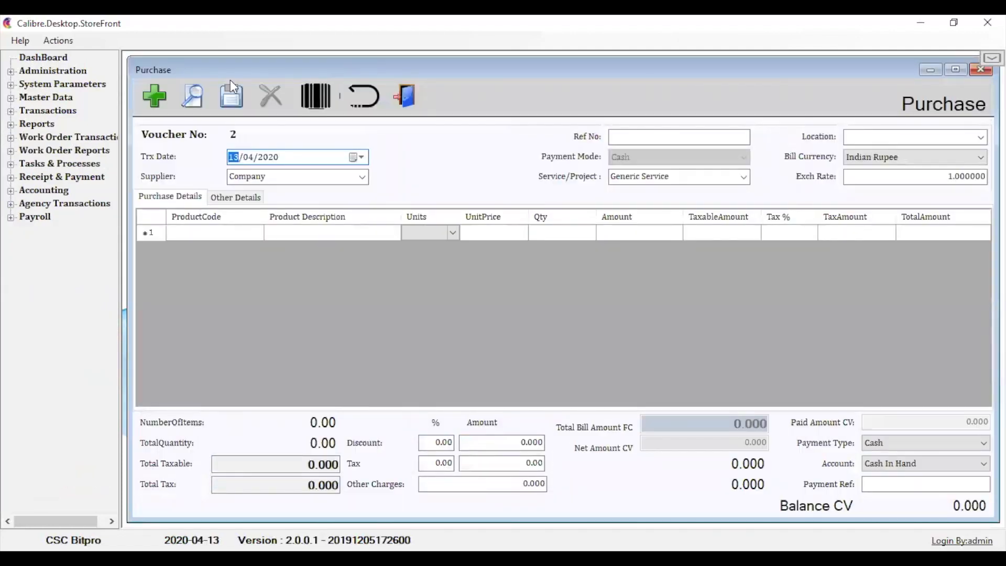
left_click(187, 99)
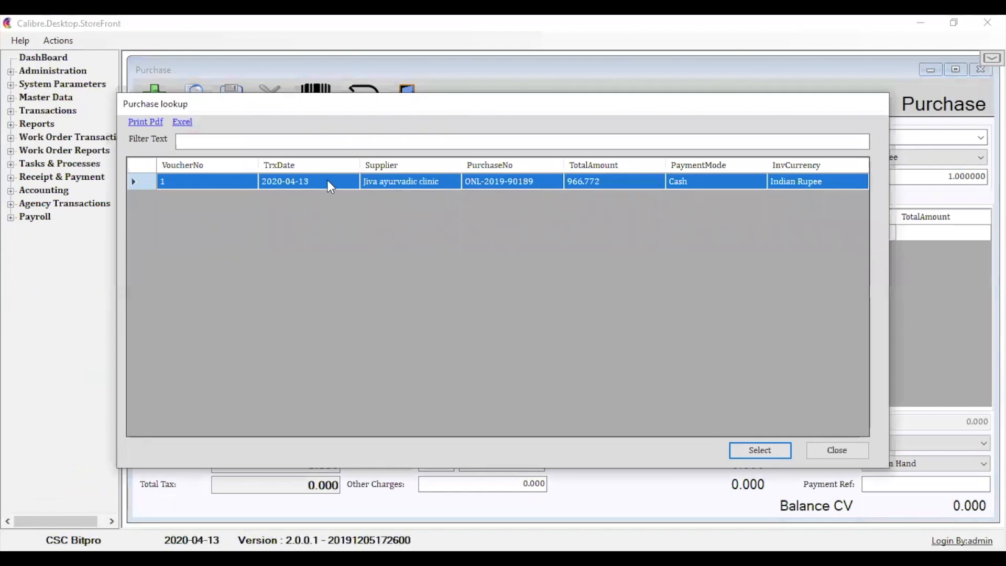
double_click(328, 182)
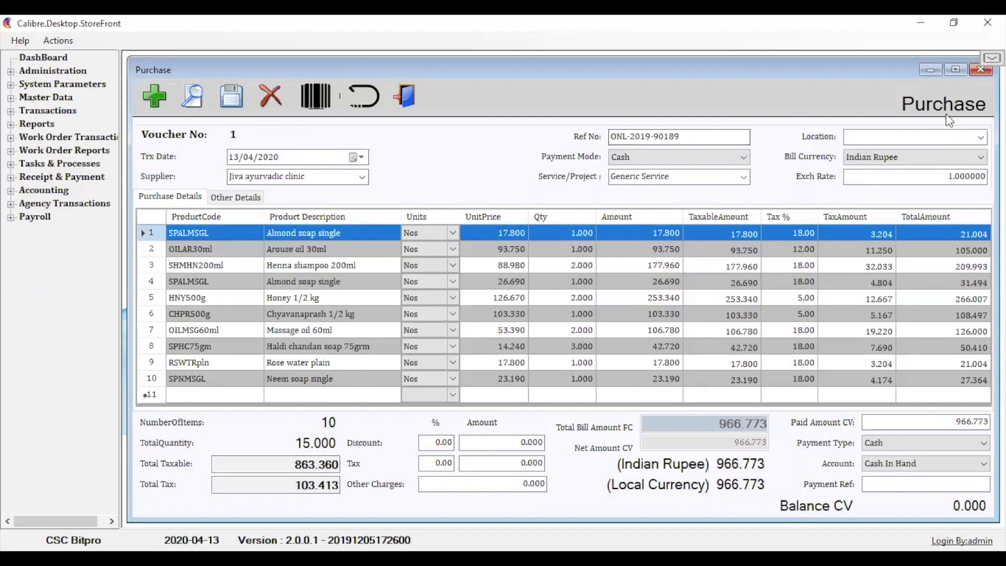
left_click(977, 71)
- Start a new sales invoice for Cash Customer and add Almond soap single from the product list
left_click(991, 58)
left_click(286, 86)
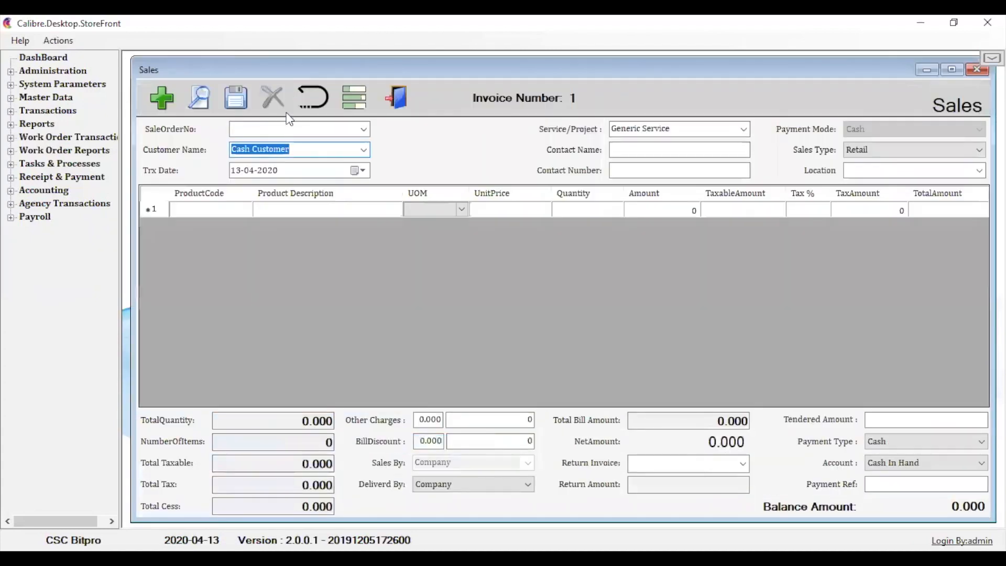
left_click(214, 207)
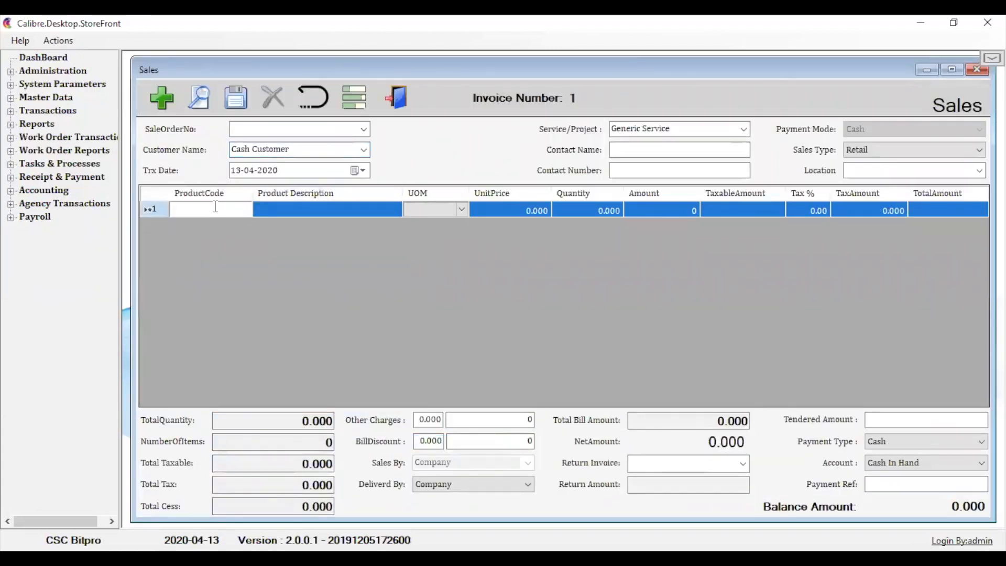
type("1")
key("Return")
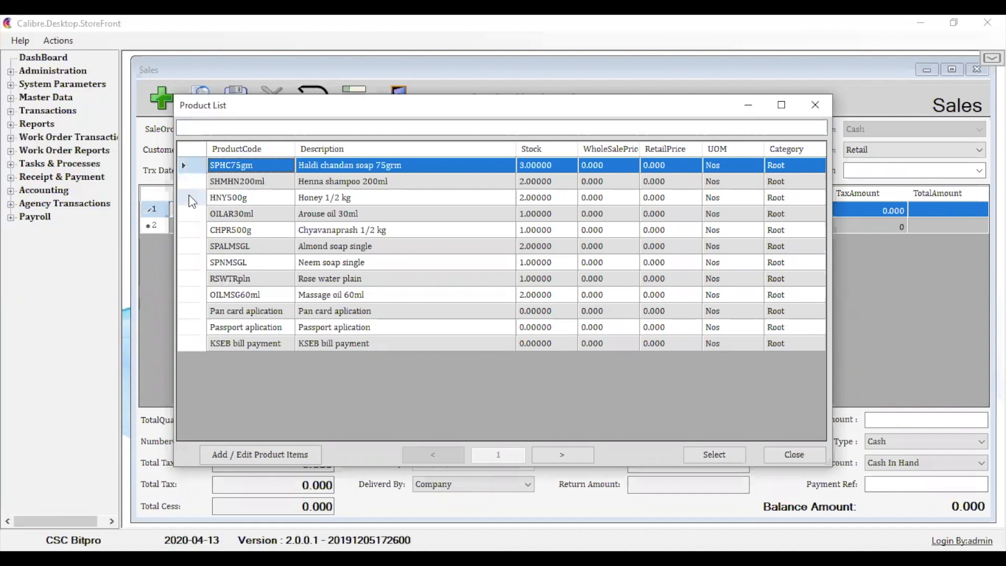
key("Down")
key("Down")
key("Down")
key("Down")
key("Down")
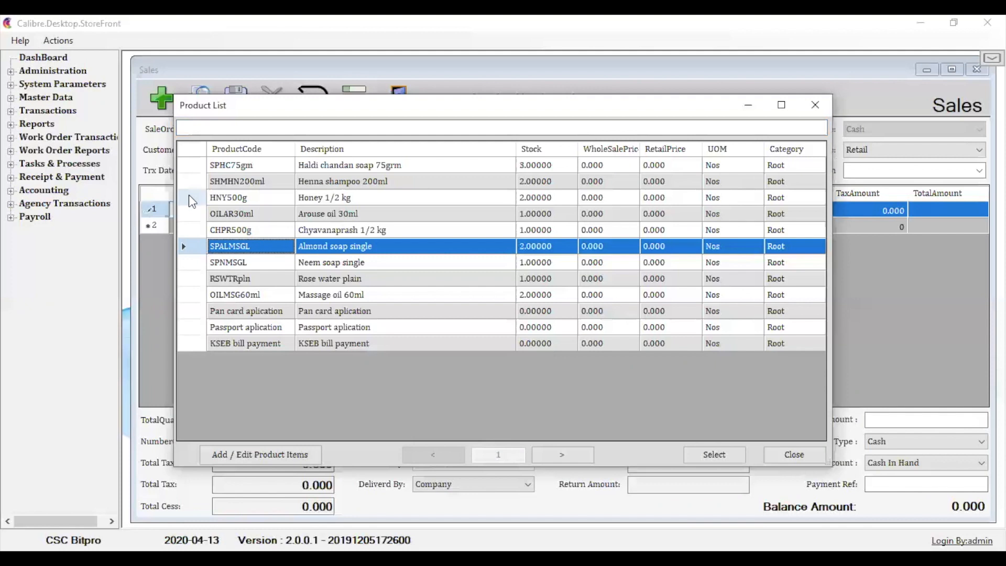
key("Return")
- Set the almond soap line's unit price to 120 and its quantity to 2
key("Tab")
key("Tab")
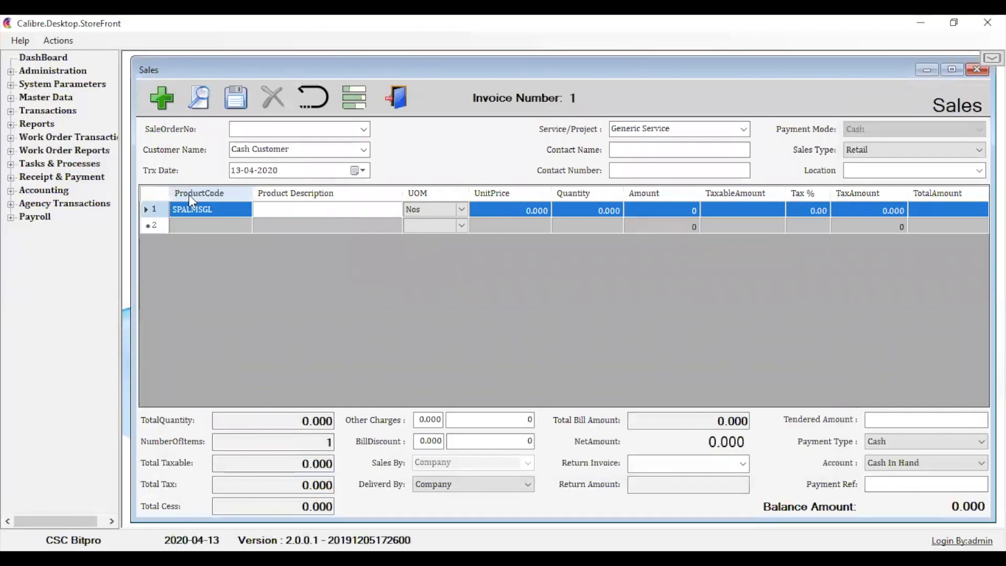
type("120")
key("Tab")
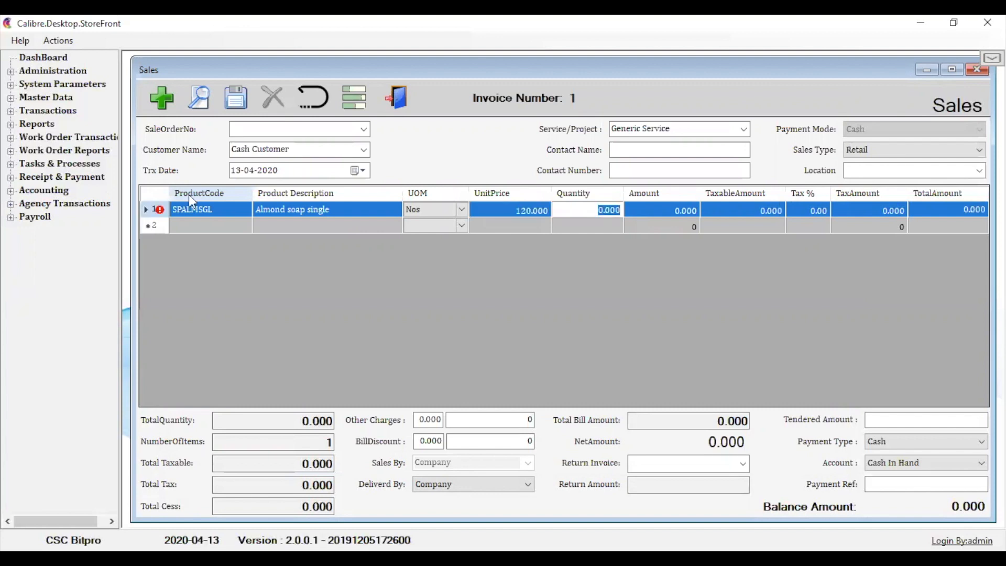
type("2")
key("Tab")
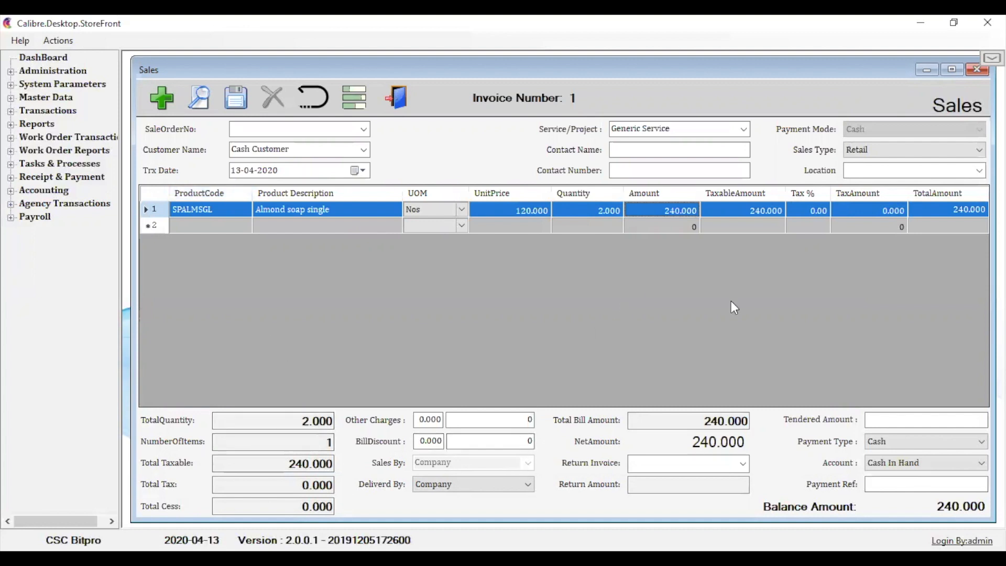
- Enter a tendered amount of 100 on the sales invoice
left_click(890, 420)
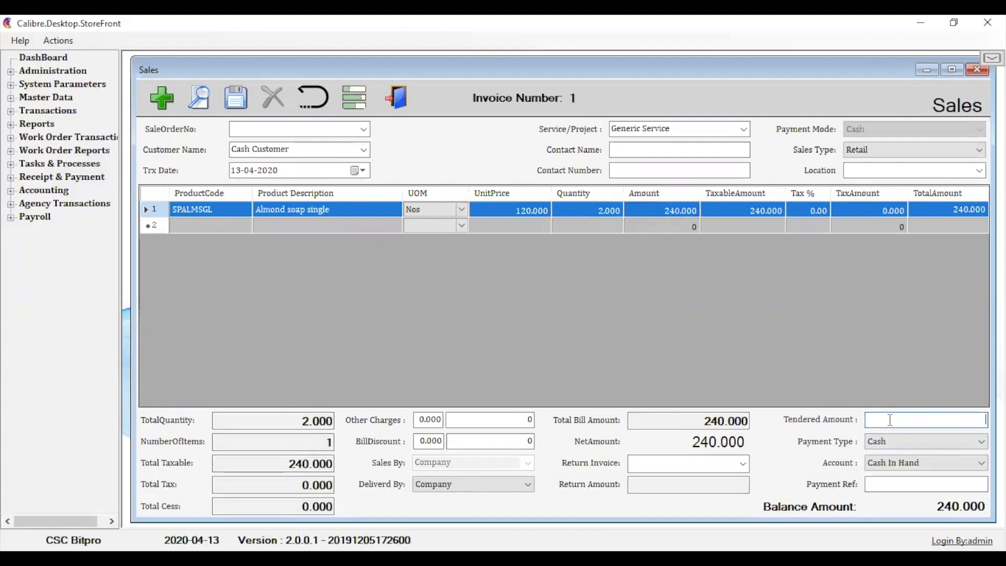
type("100")
key("Tab")
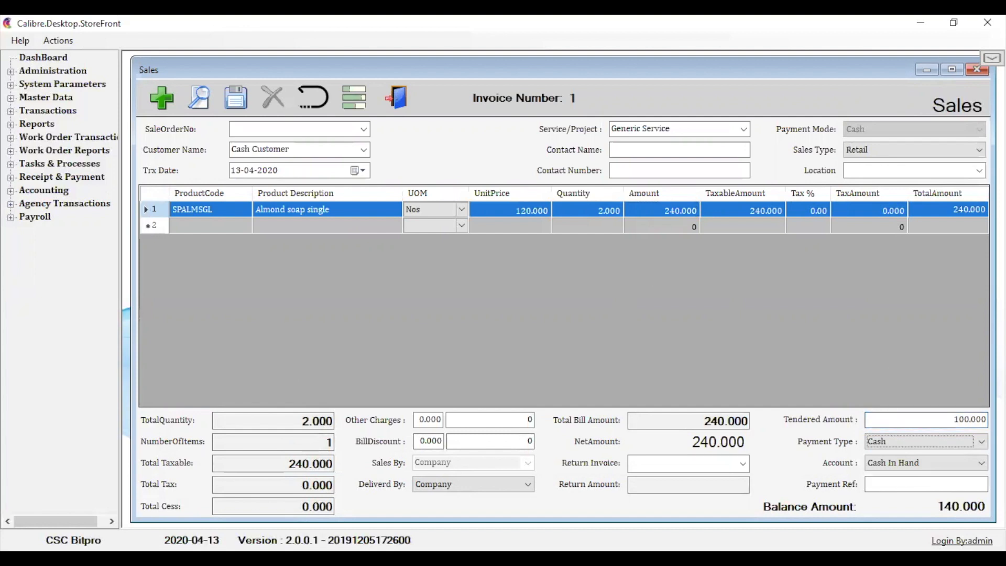
- Close the sales invoice and look up the saved products in the Products master to review their stock and cost prices
left_click(977, 69)
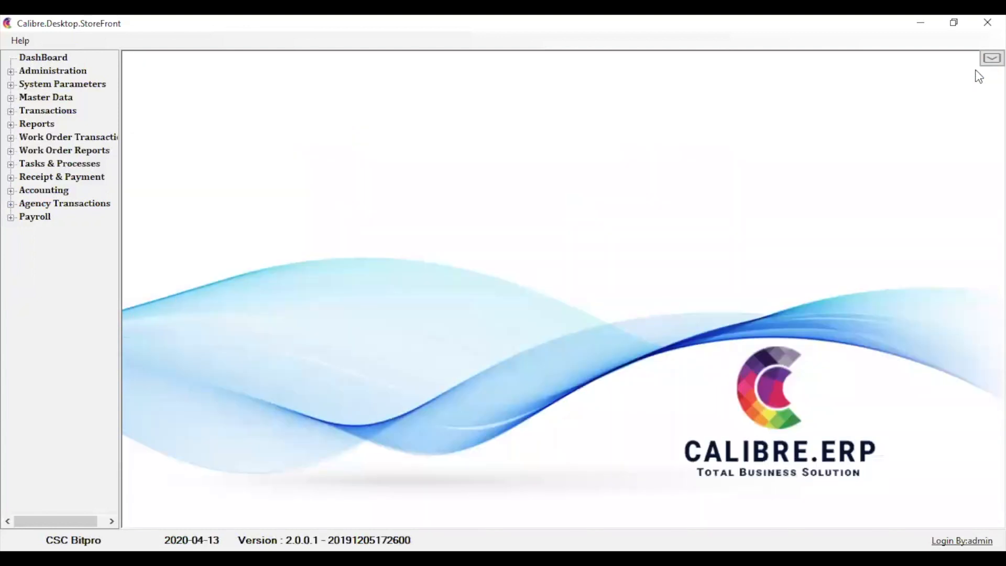
left_click(10, 99)
double_click(48, 139)
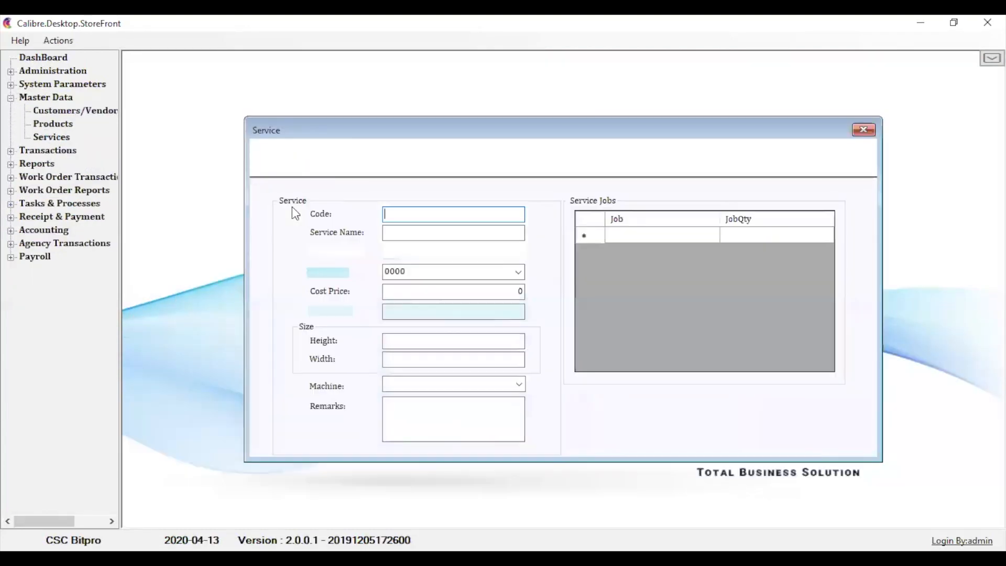
left_click(866, 130)
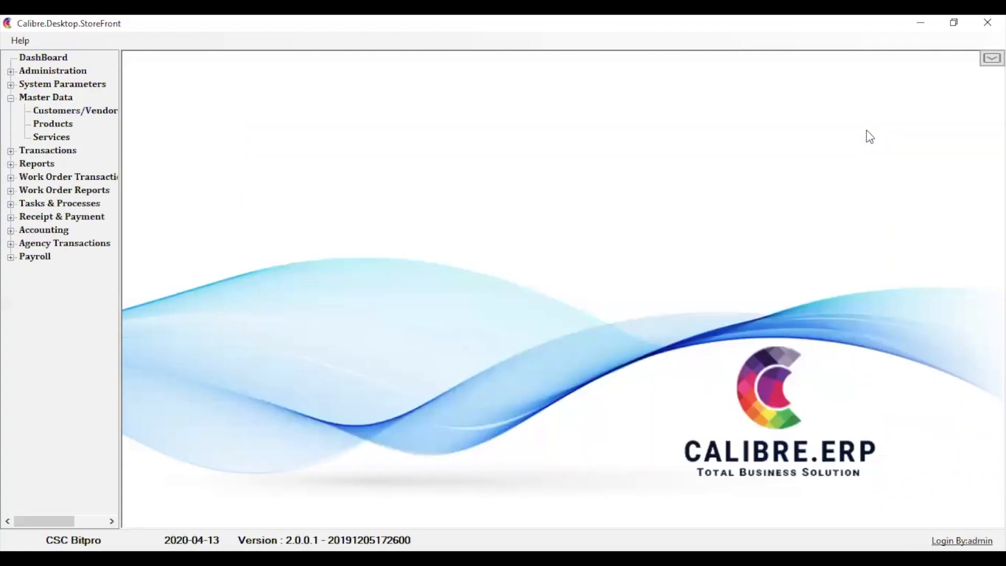
double_click(64, 124)
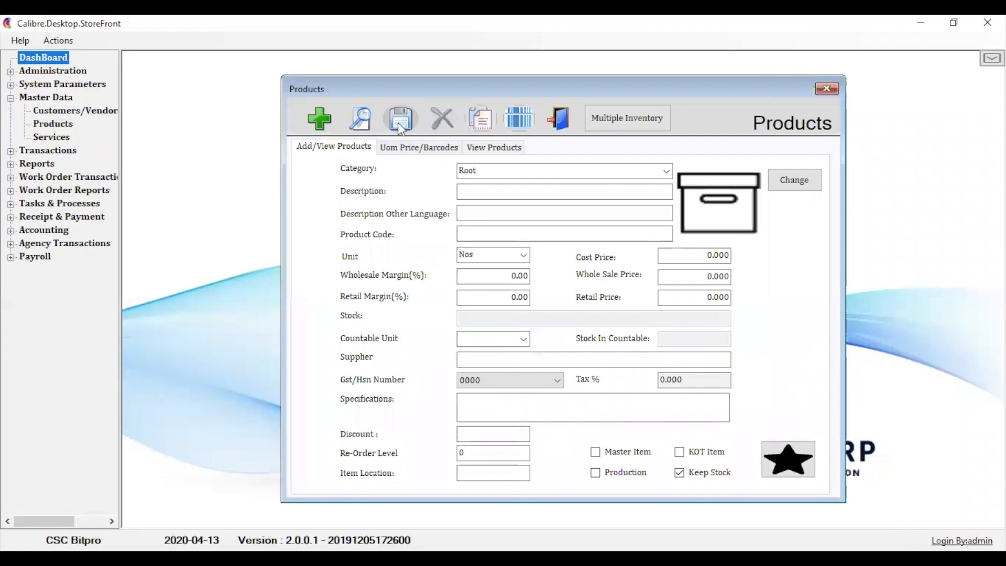
left_click(360, 119)
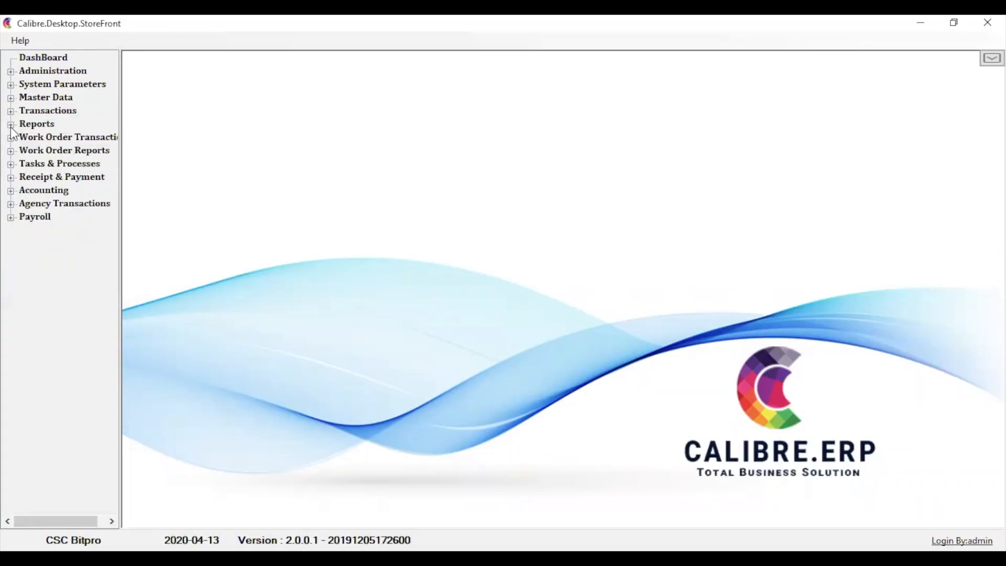
- Generate the Tax Report for 13-04-2020 and examine the credit and balance of the Jiva ayurvadic clinic purchase
left_click(11, 126)
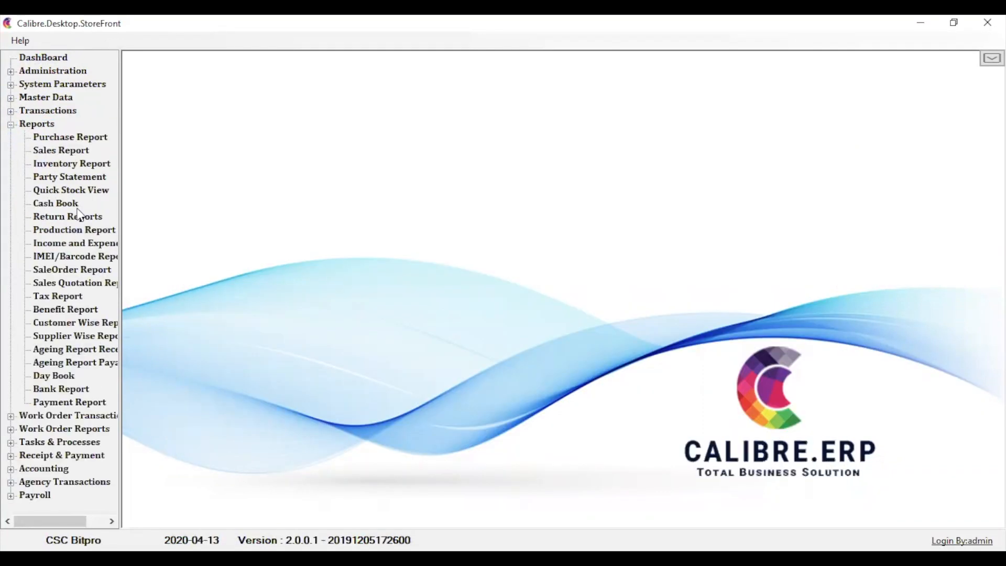
left_click(70, 298)
left_click(755, 119)
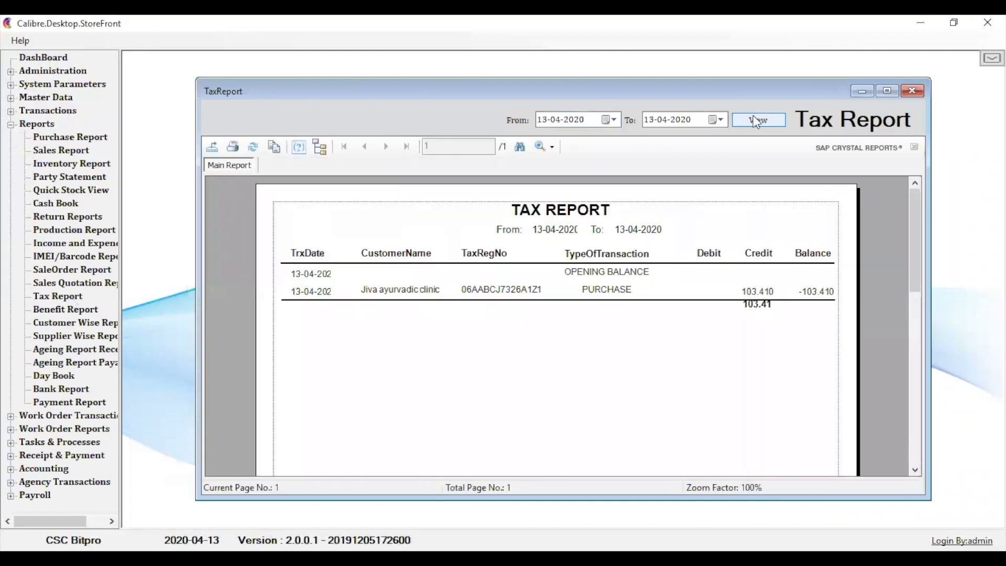
left_click(763, 308)
left_click(764, 294)
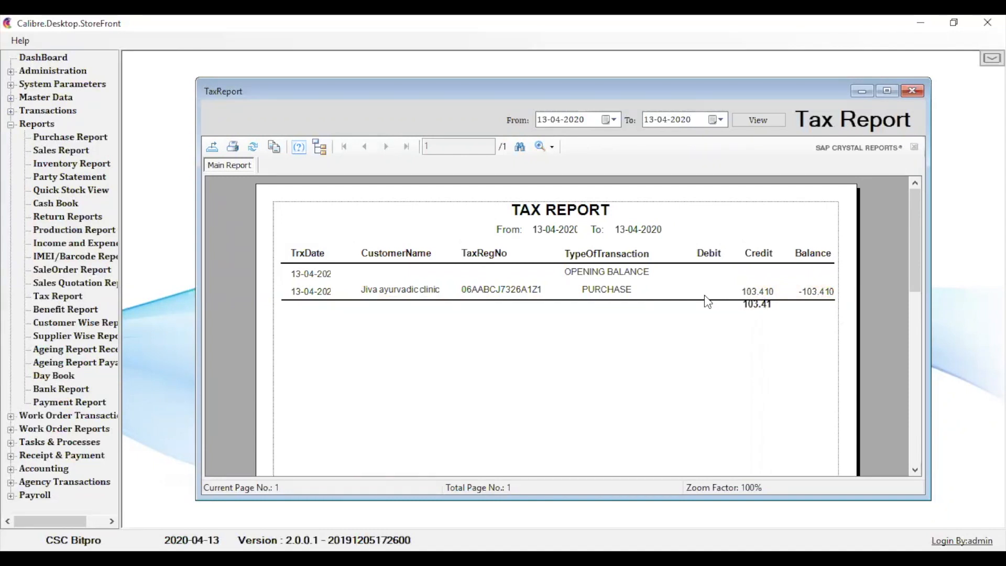
left_click(748, 293)
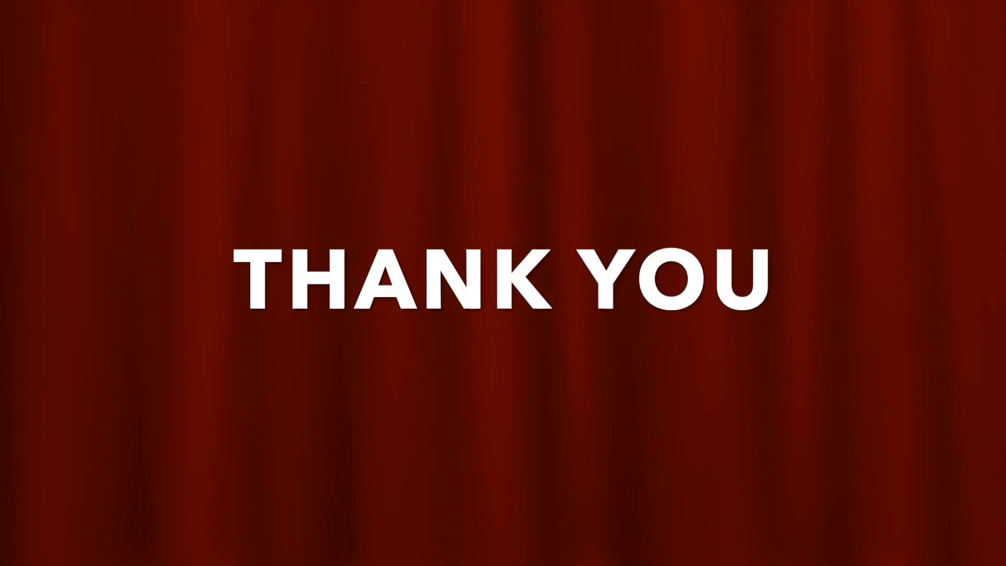